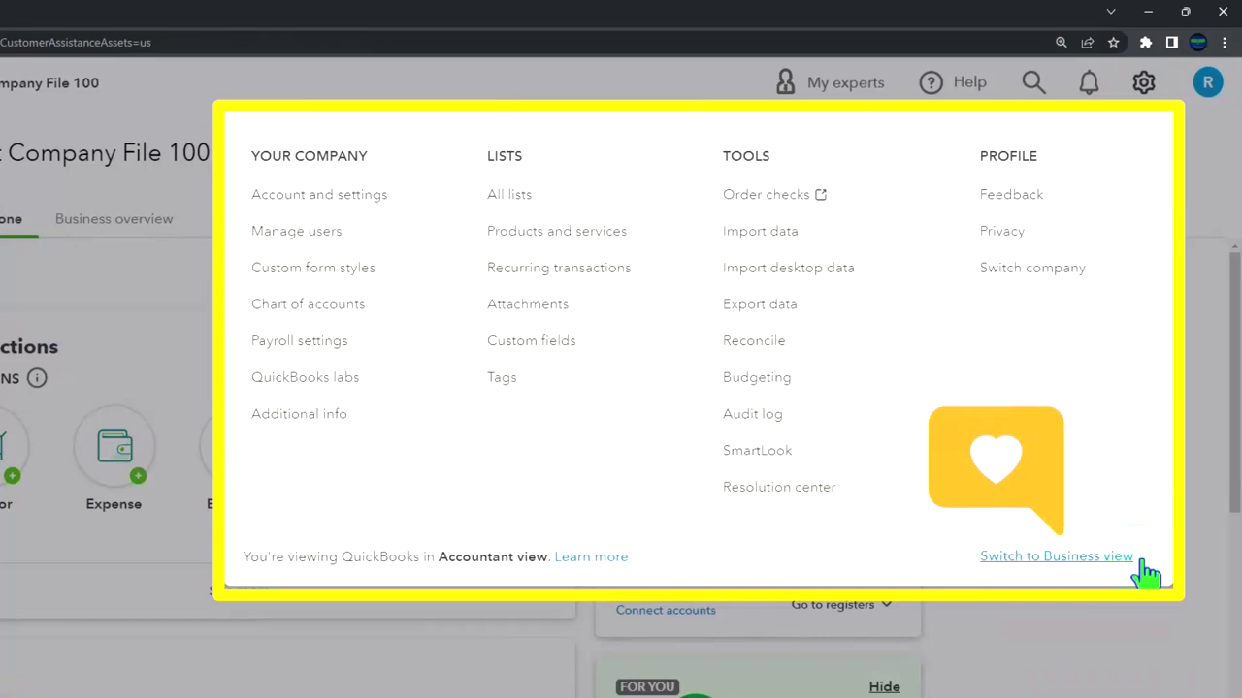
# Dismiss the settings menu so the Test Company File 100 dashboard shows again
pyautogui.click(1126, 648)
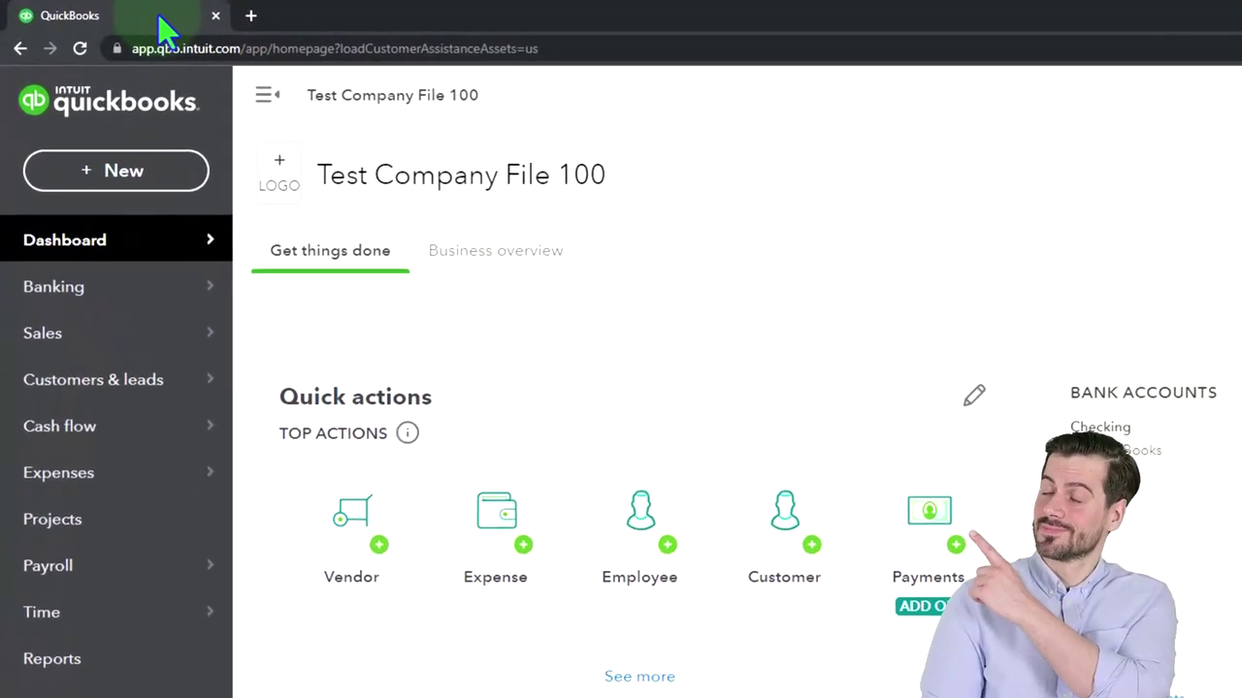
# Duplicate the QuickBooks tab twice, then show the reports list in the second tab
pyautogui.rightClick(159, 15)
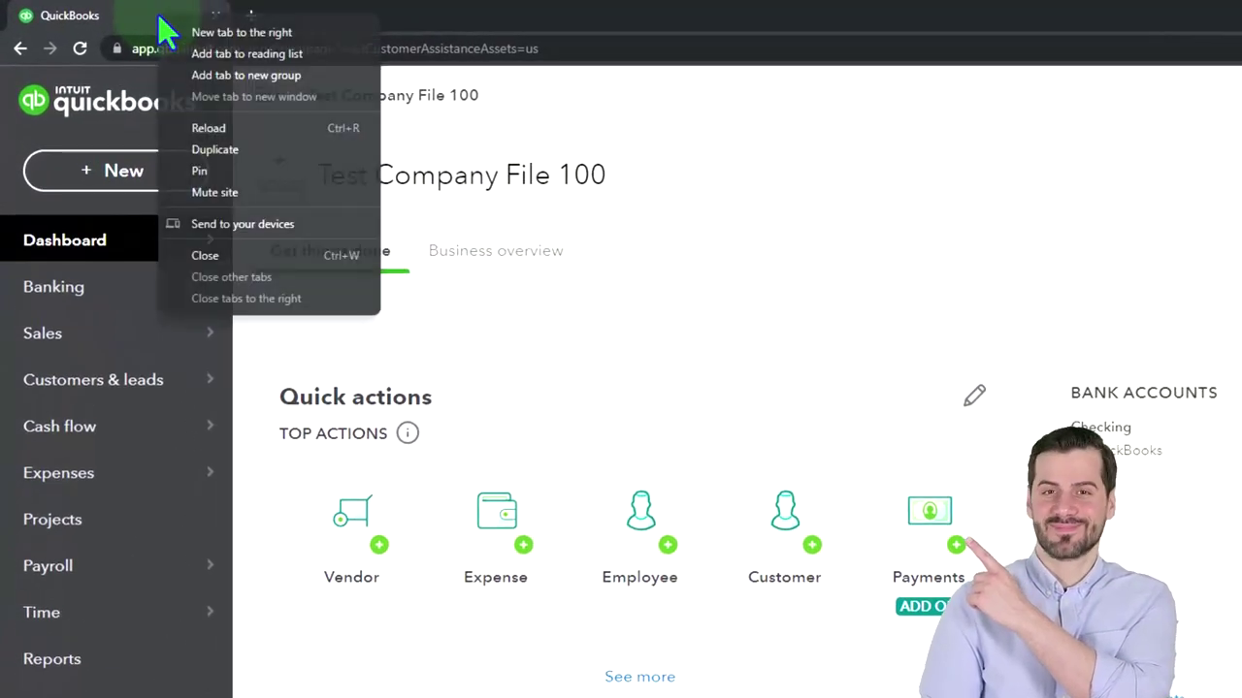
pyautogui.click(217, 153)
pyautogui.rightClick(327, 14)
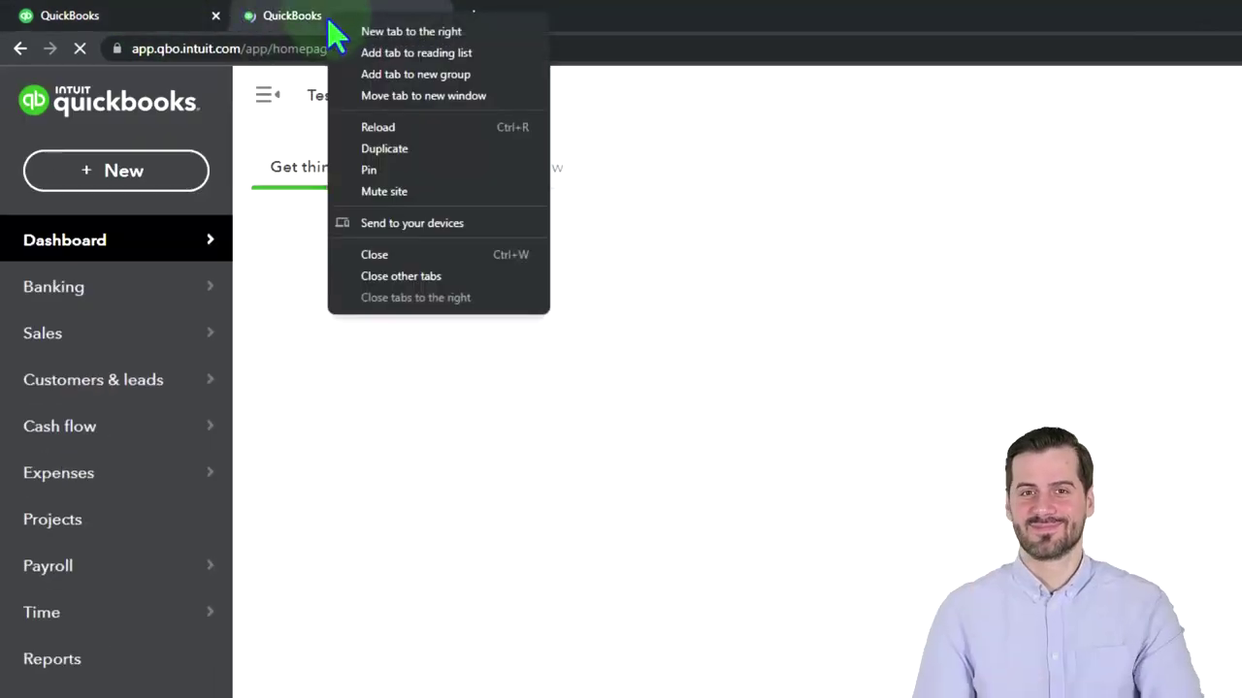
pyautogui.click(357, 148)
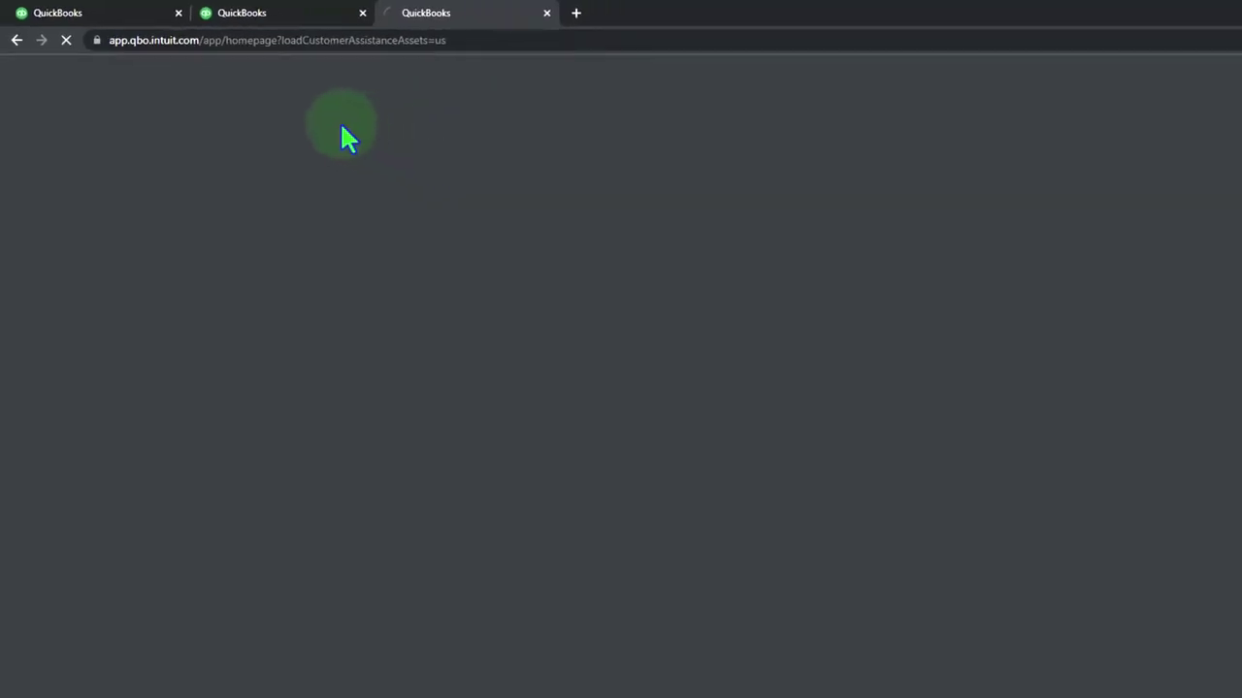
pyautogui.click(297, 13)
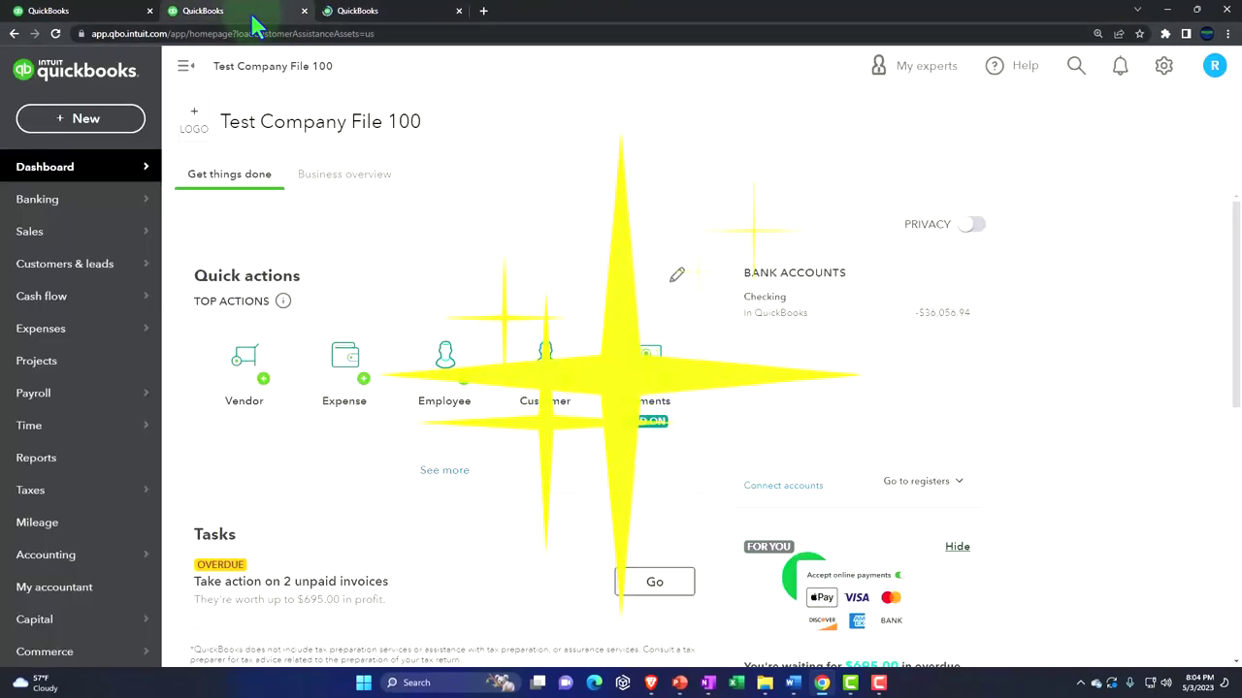
pyautogui.click(60, 462)
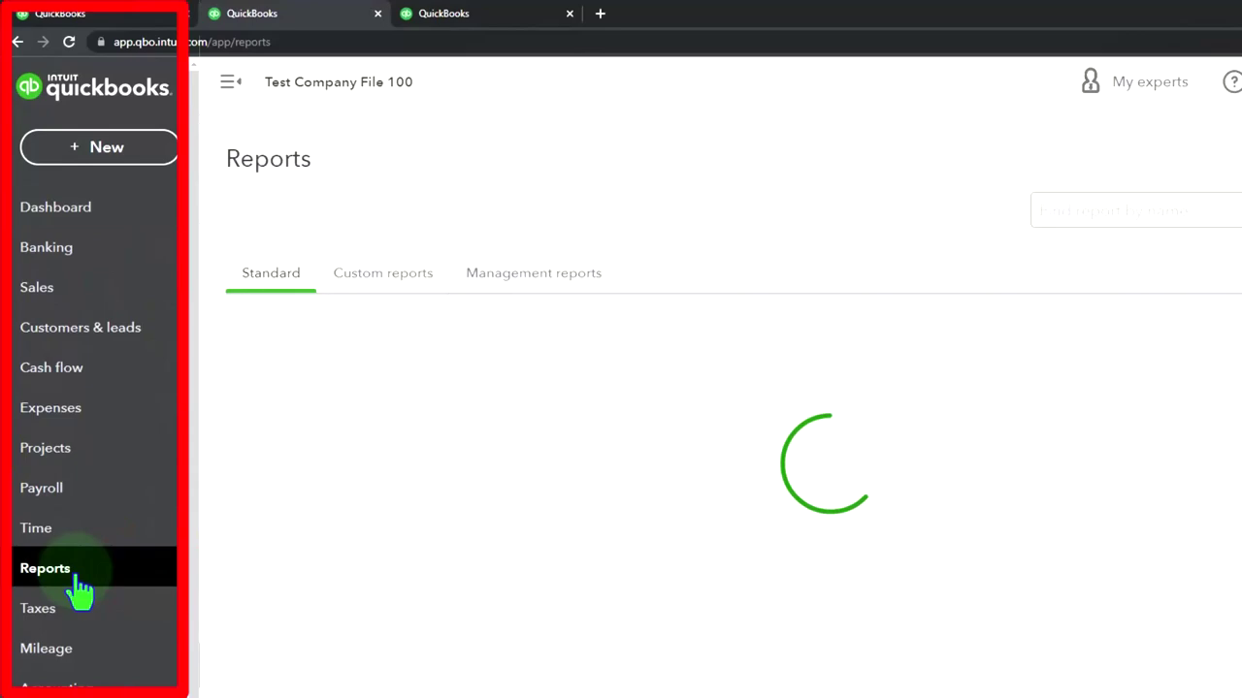
# Open Balance Sheet in the second tab and Profit and Loss in the third, selecting its start date
pyautogui.click(351, 457)
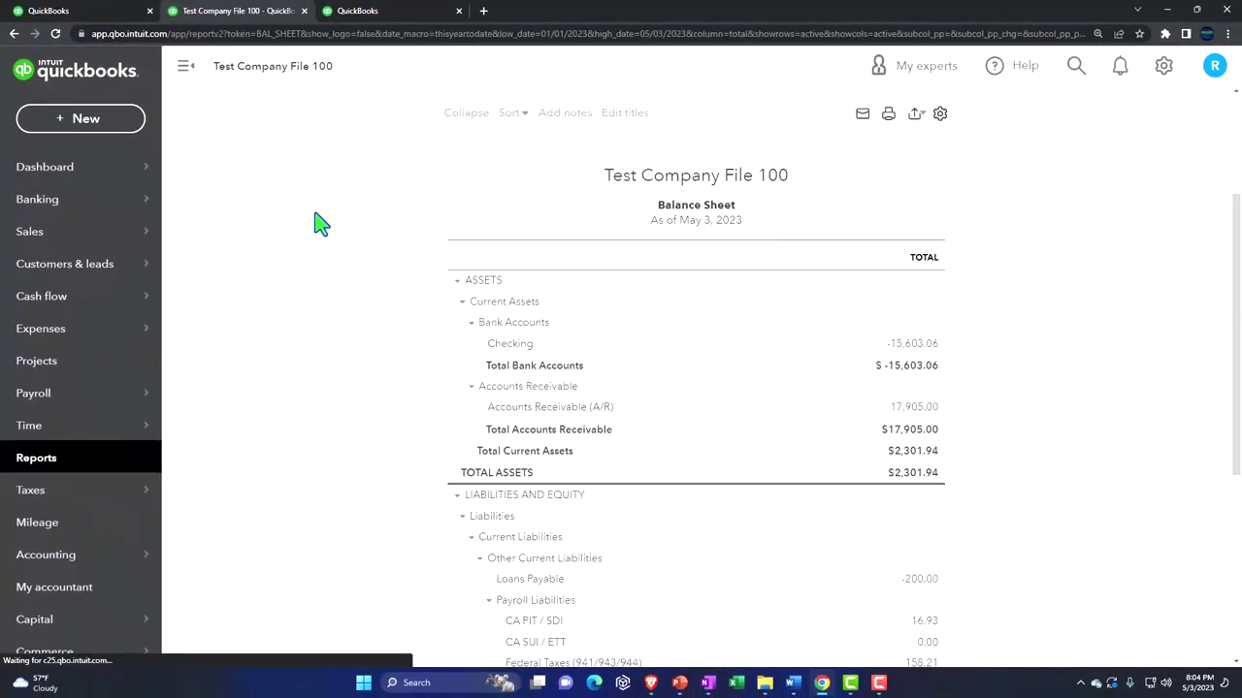
pyautogui.click(380, 21)
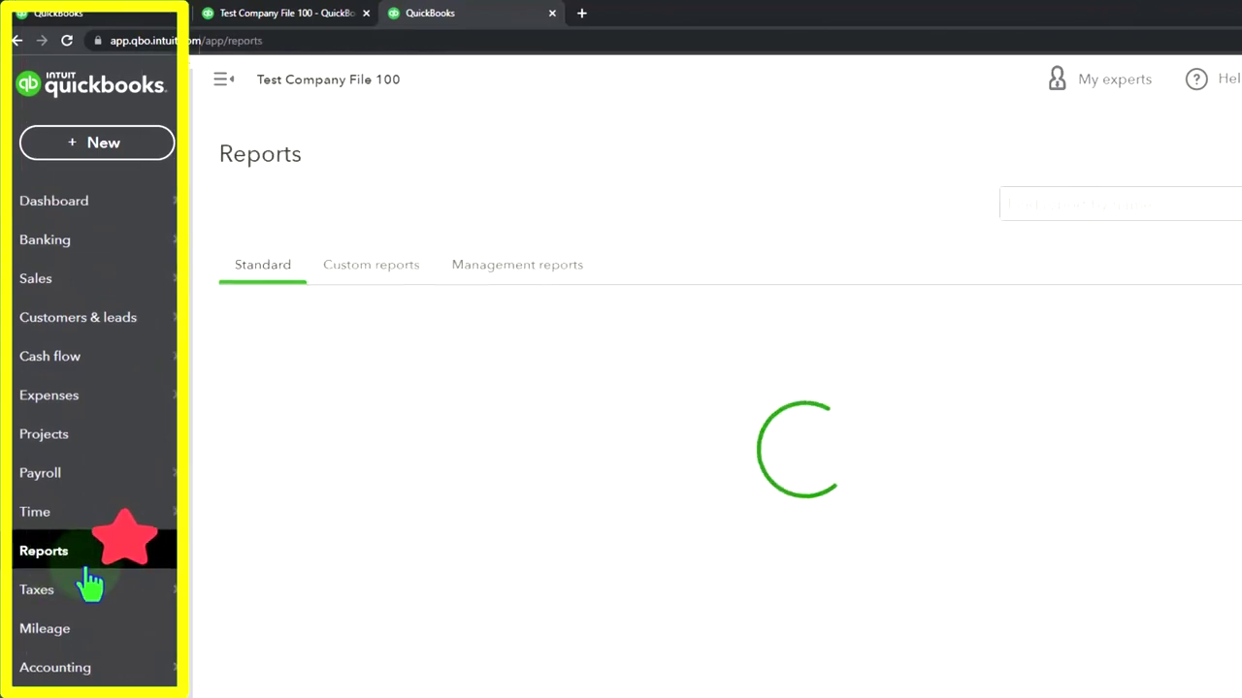
pyautogui.click(366, 509)
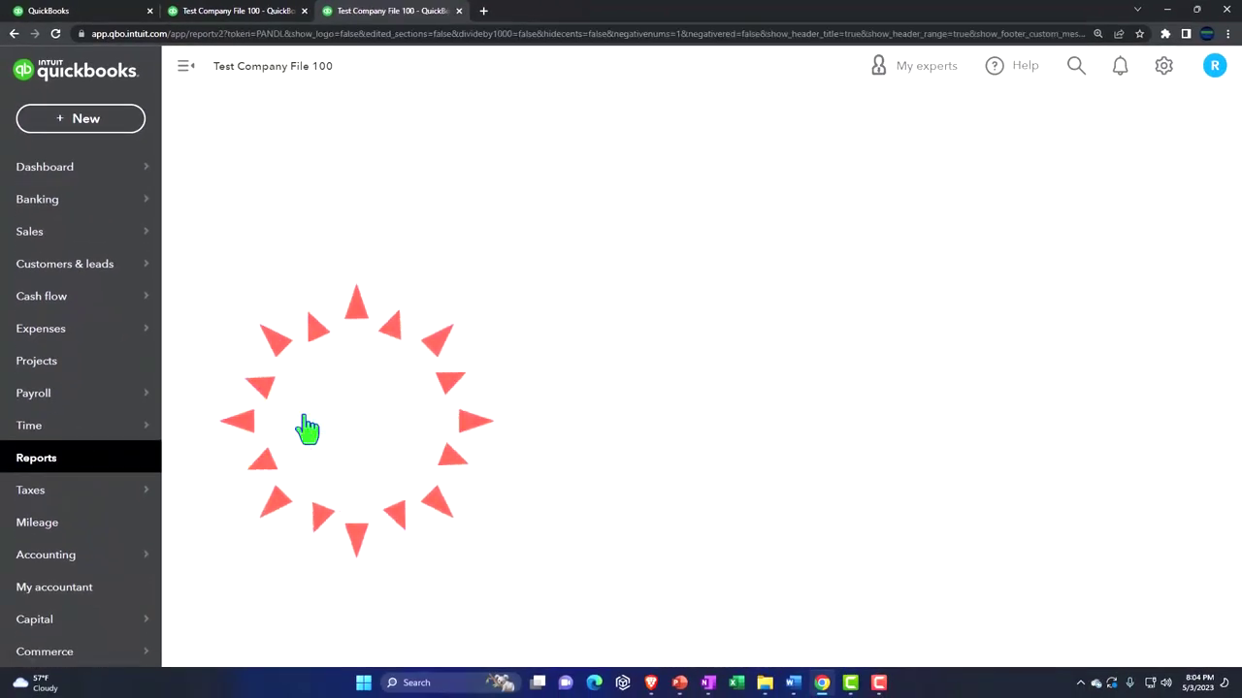
pyautogui.click(185, 70)
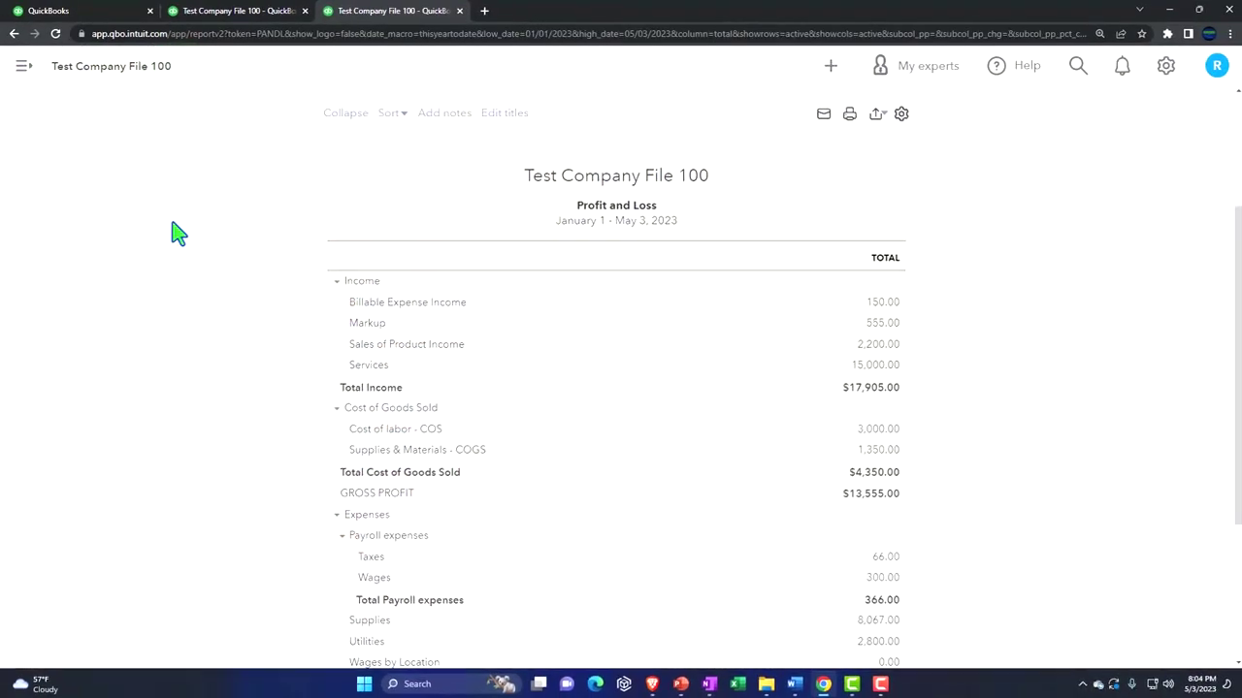
pyautogui.scroll(2, 188, 297)
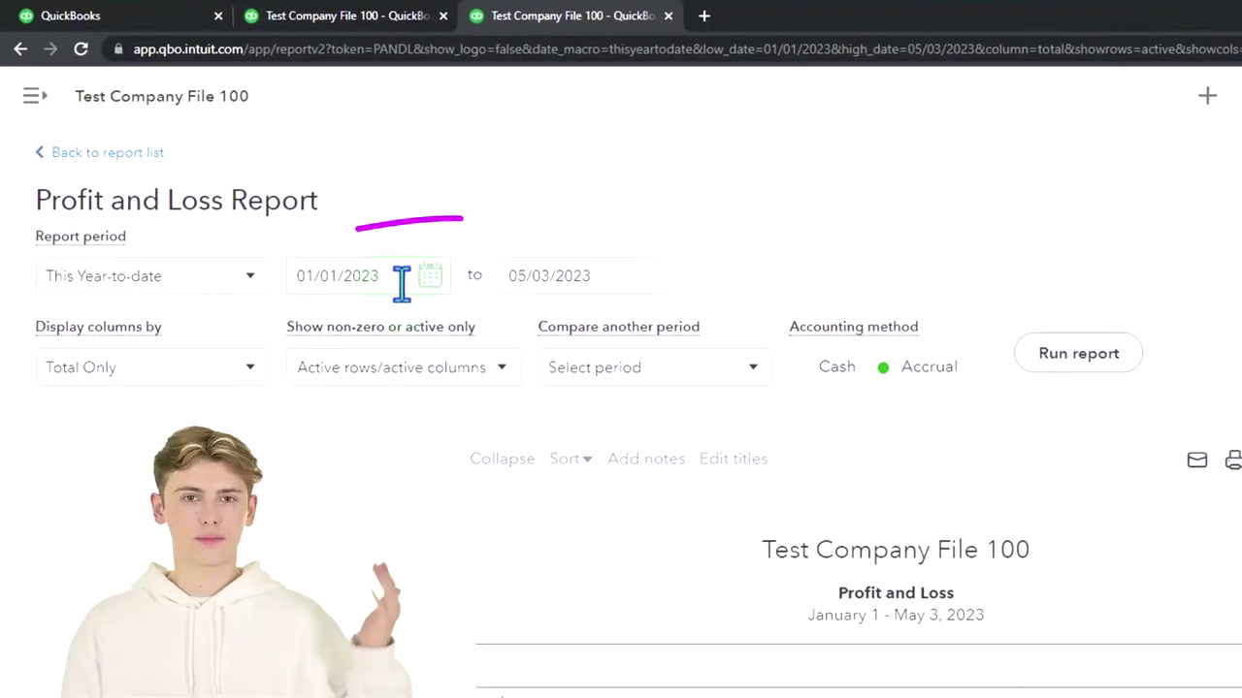
pyautogui.moveTo(401, 283); pyautogui.dragTo(279, 277)
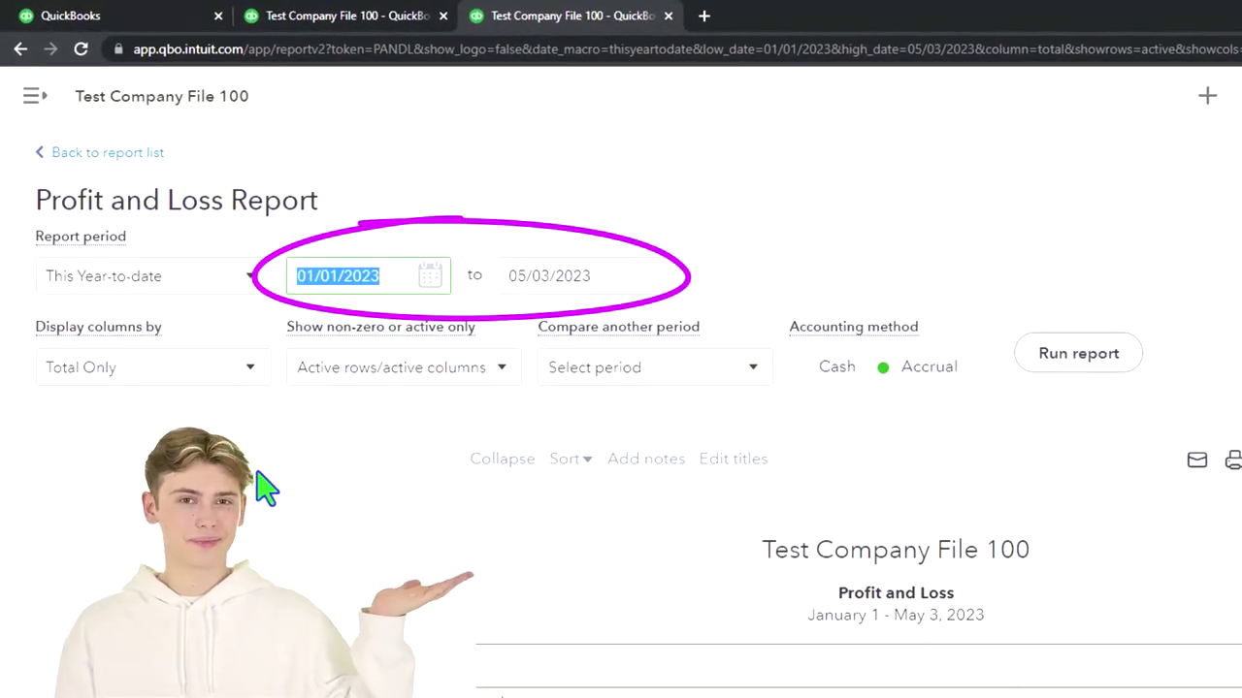
# Rerun Profit and Loss for 02/01/2023–02/28/2023, then return to the Balance Sheet tab
pyautogui.write('02/01/2023')
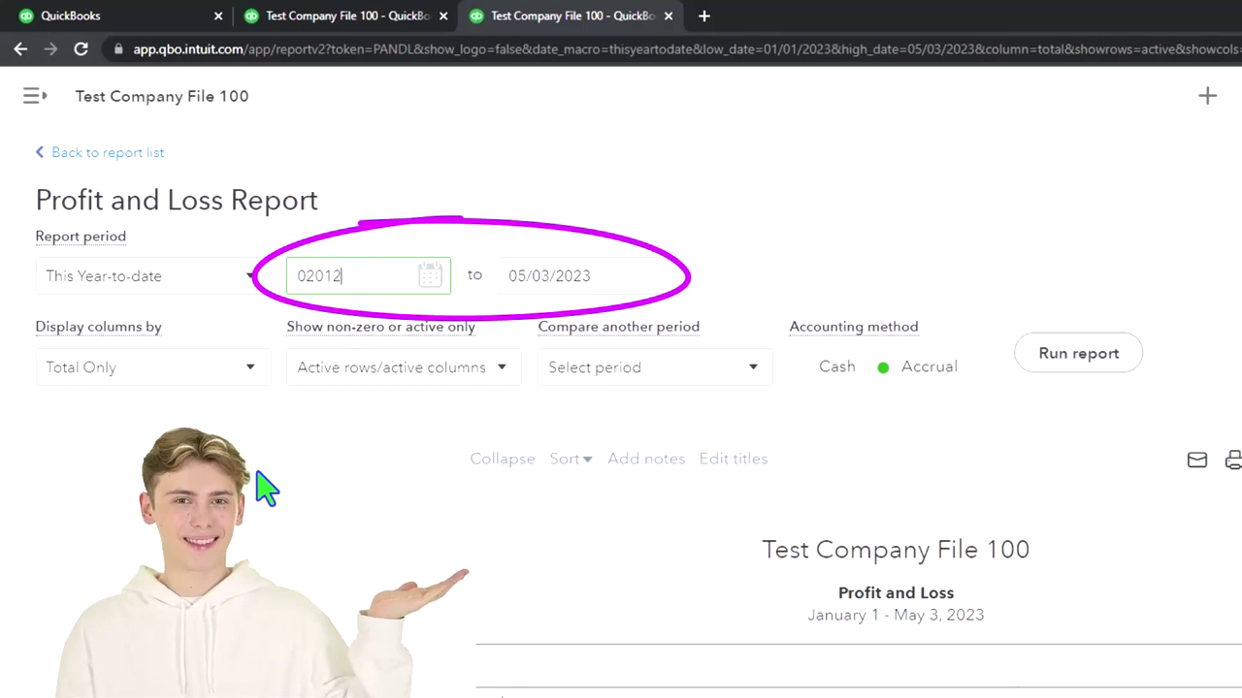
pyautogui.press('Tab')
pyautogui.write('02/28/2023')
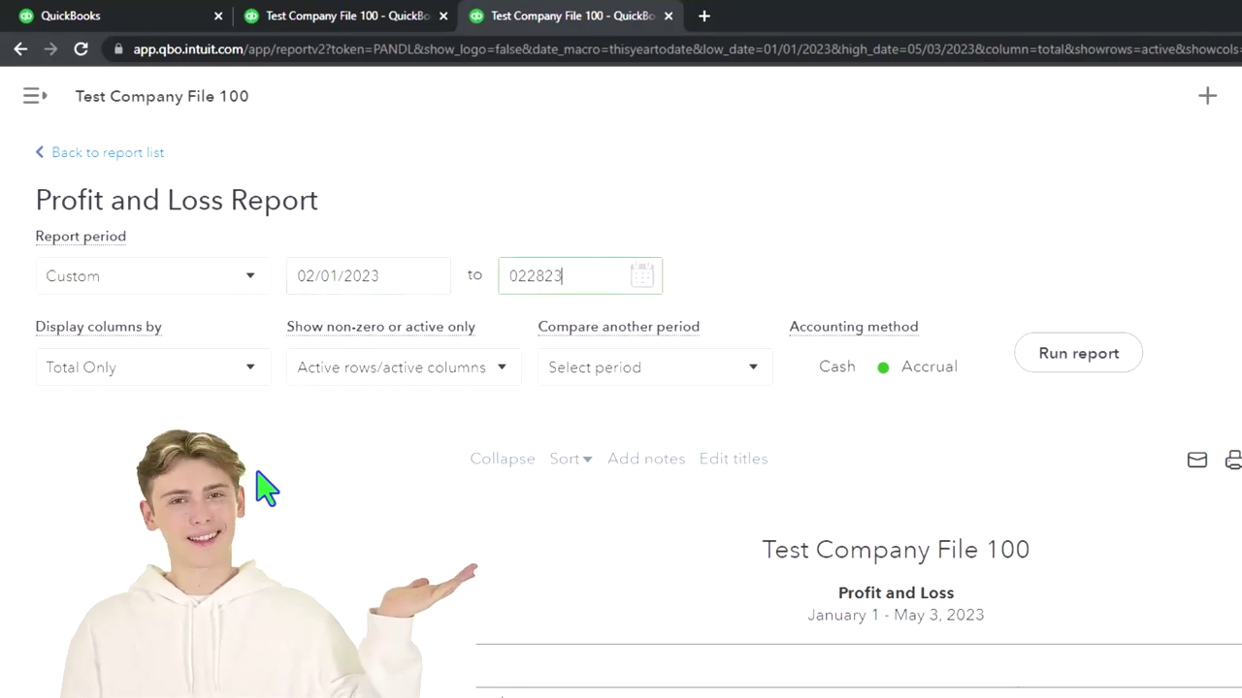
pyautogui.click(1059, 358)
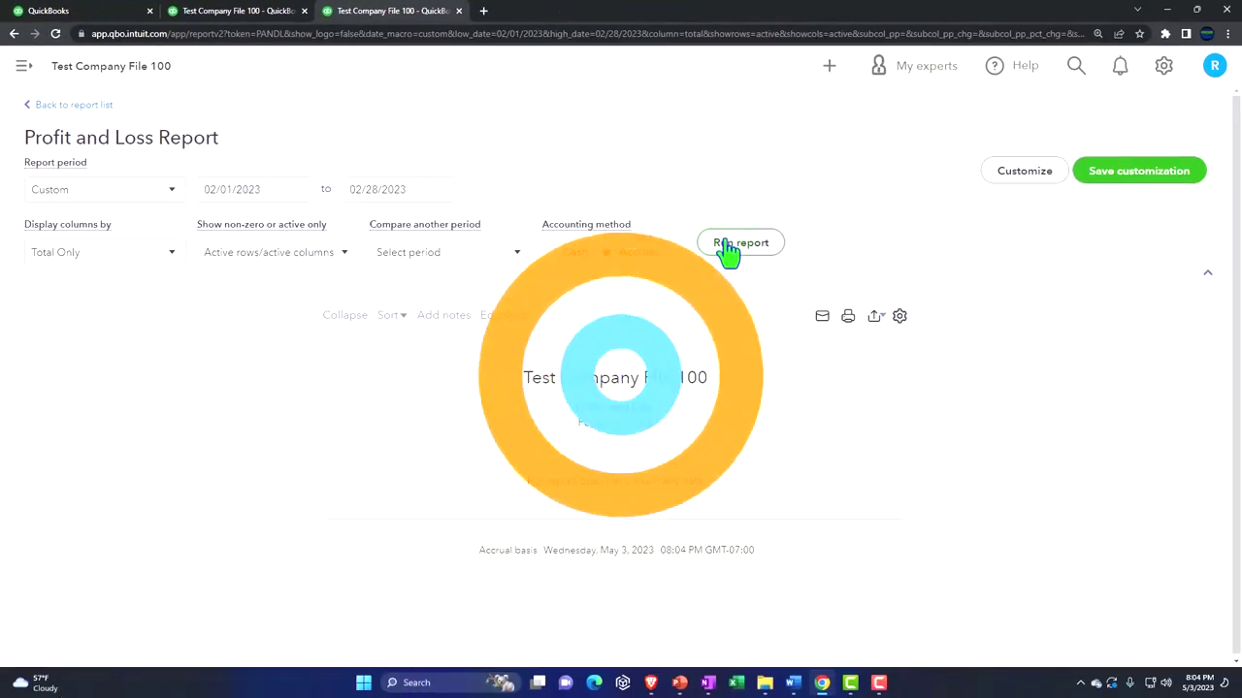
pyautogui.click(267, 13)
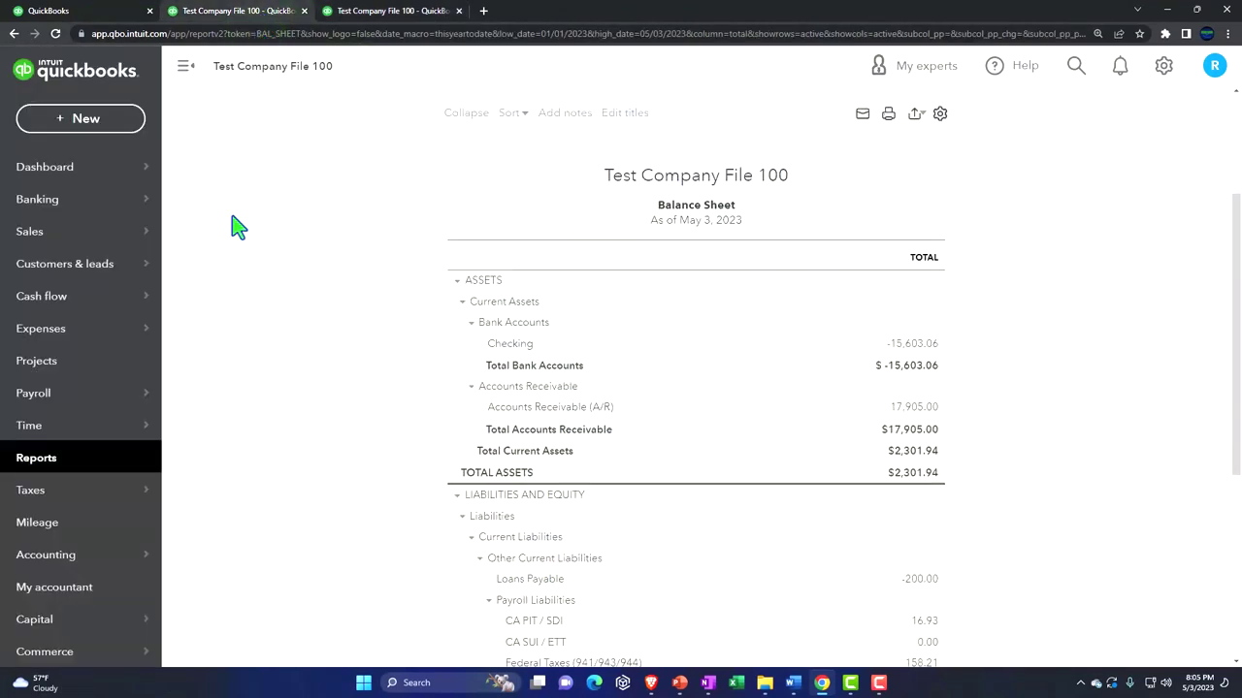
# Rerun the Balance Sheet for February 2023, then bring the dashboard tab to the front
pyautogui.click(184, 68)
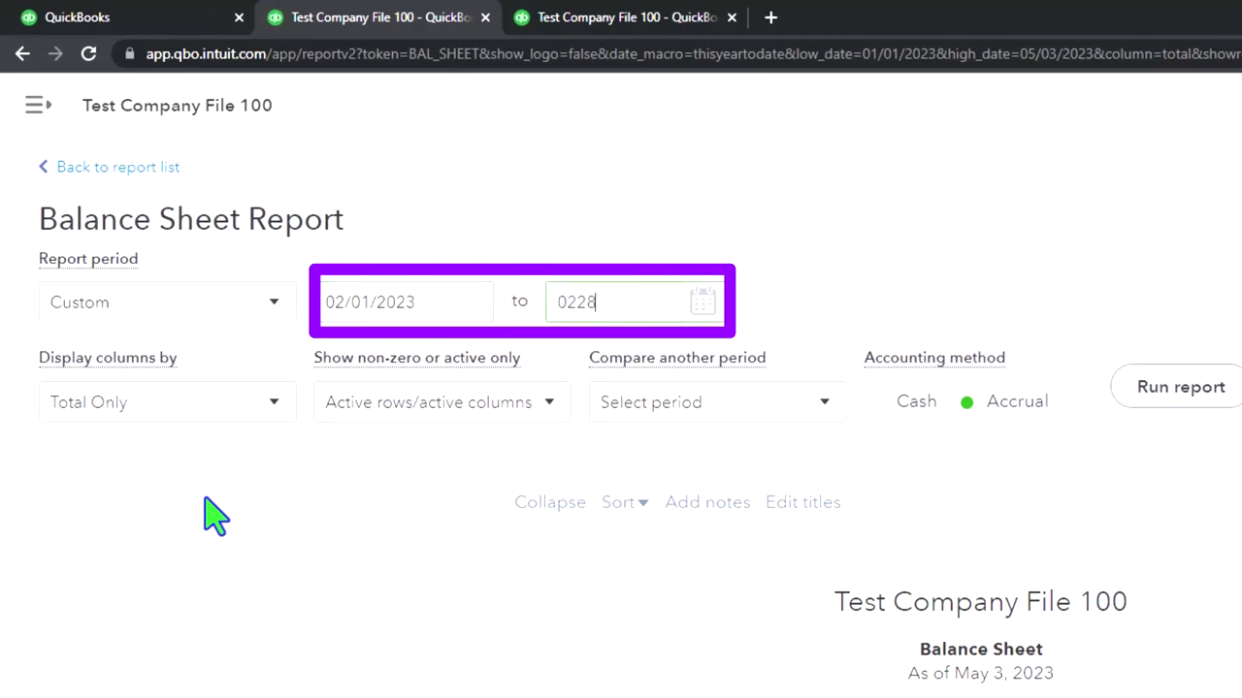
pyautogui.click(1184, 393)
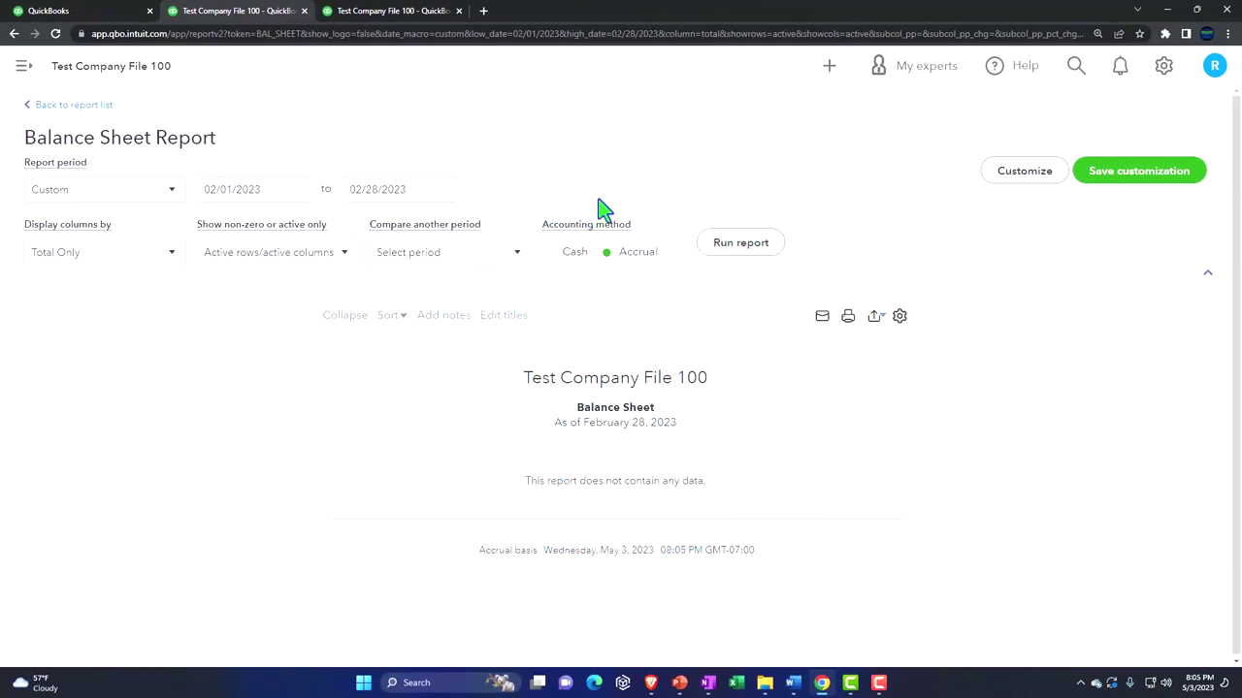
pyautogui.click(117, 11)
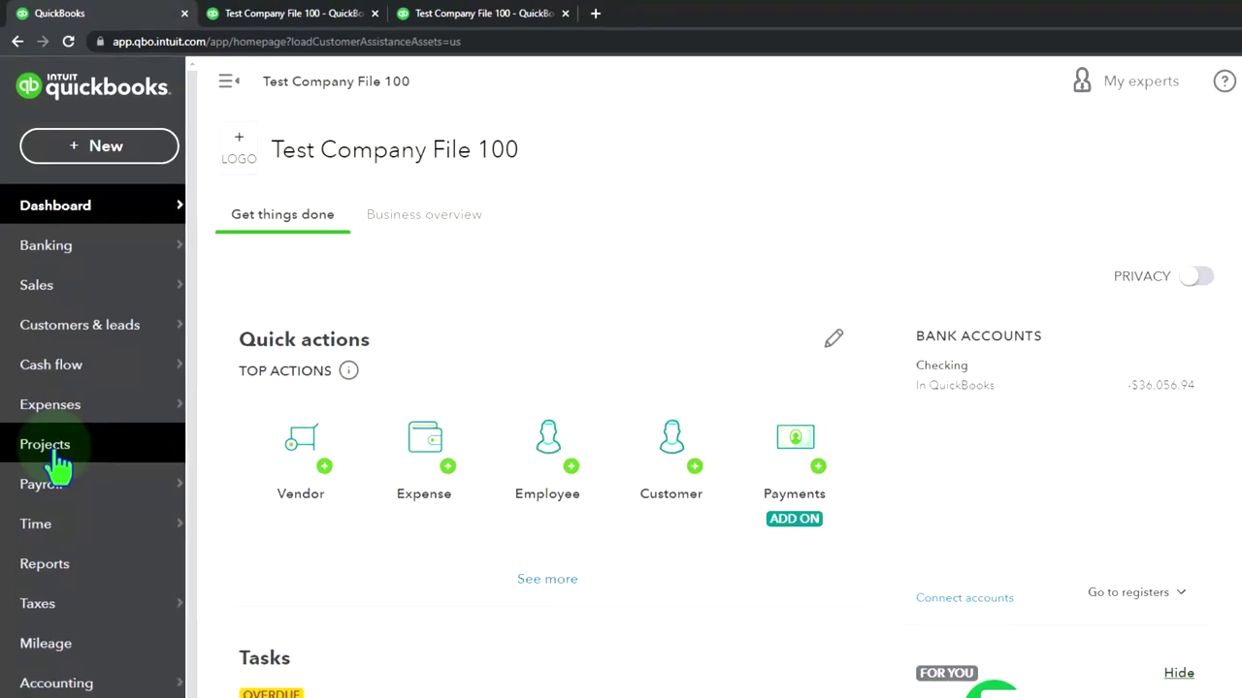
# Bring the February 2023 Profit and Loss tab back to the front
pyautogui.click(58, 473)
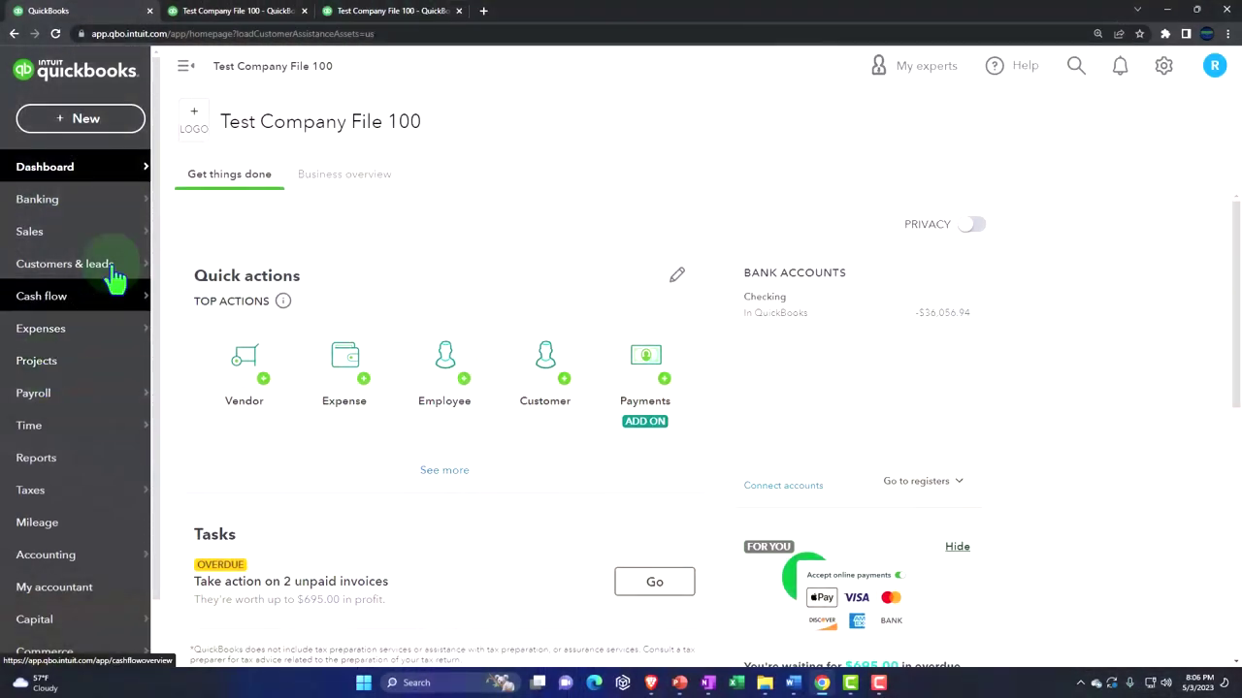
pyautogui.click(368, 11)
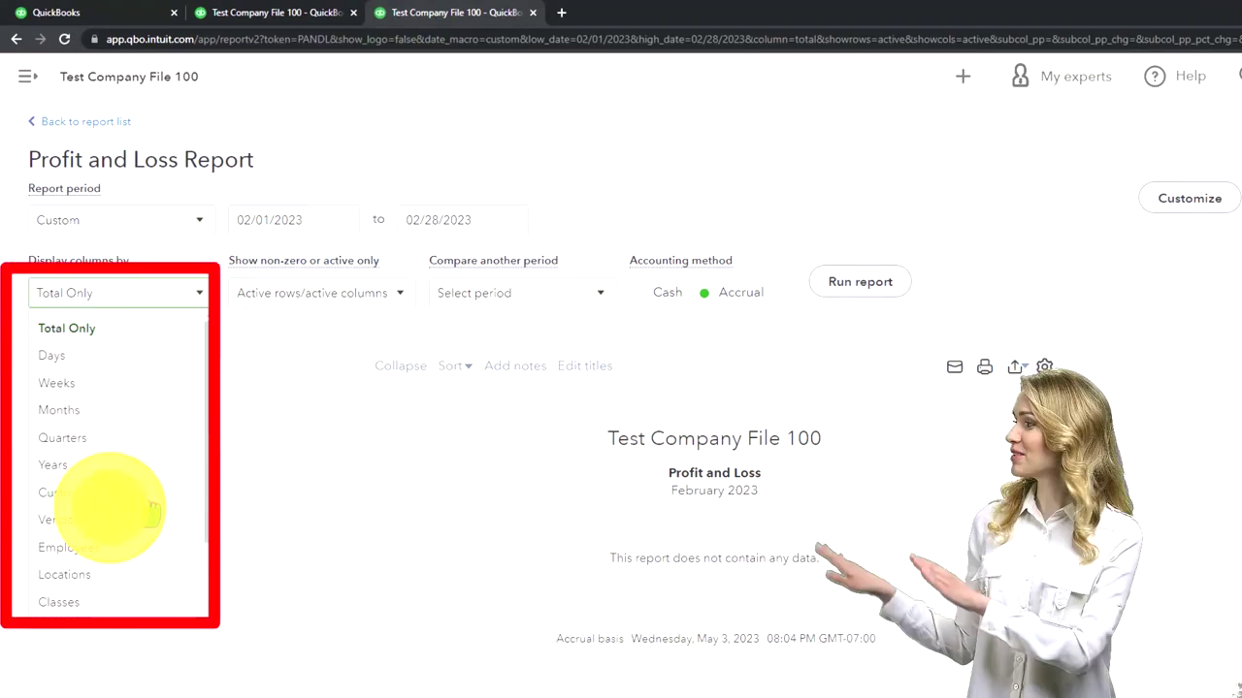
# Keep the Total Only column display and begin retyping the report's 02/28/2023 end date
pyautogui.click(267, 503)
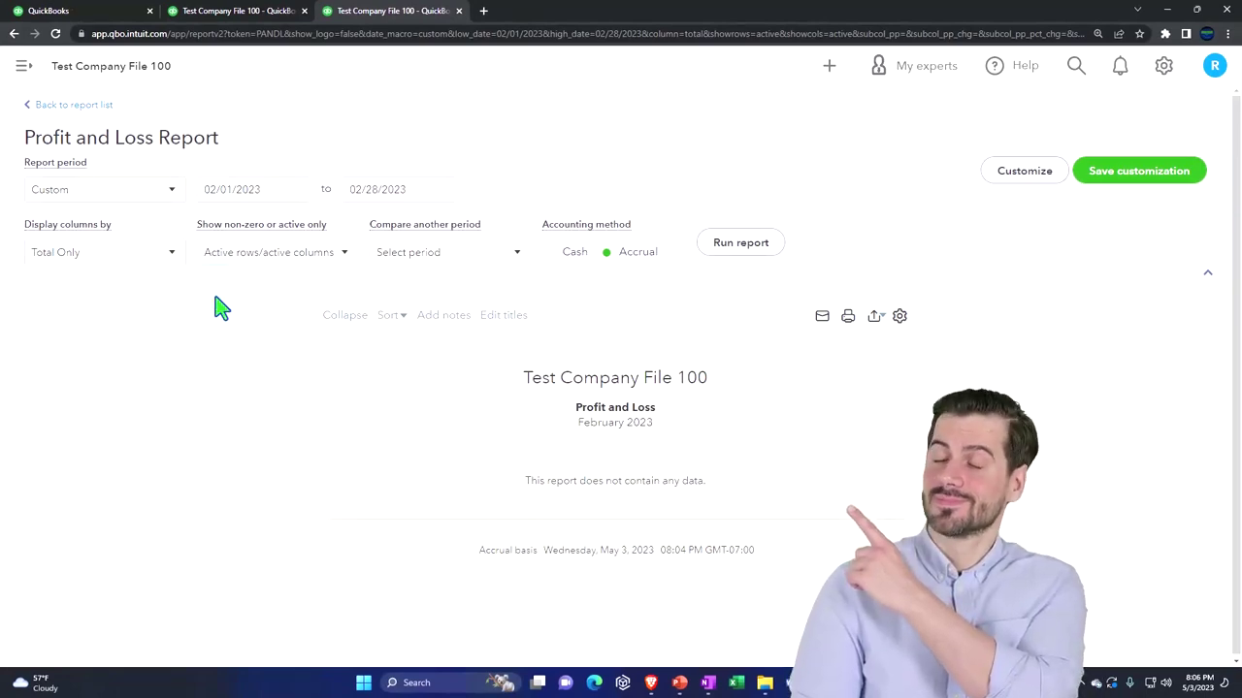
pyautogui.click(173, 260)
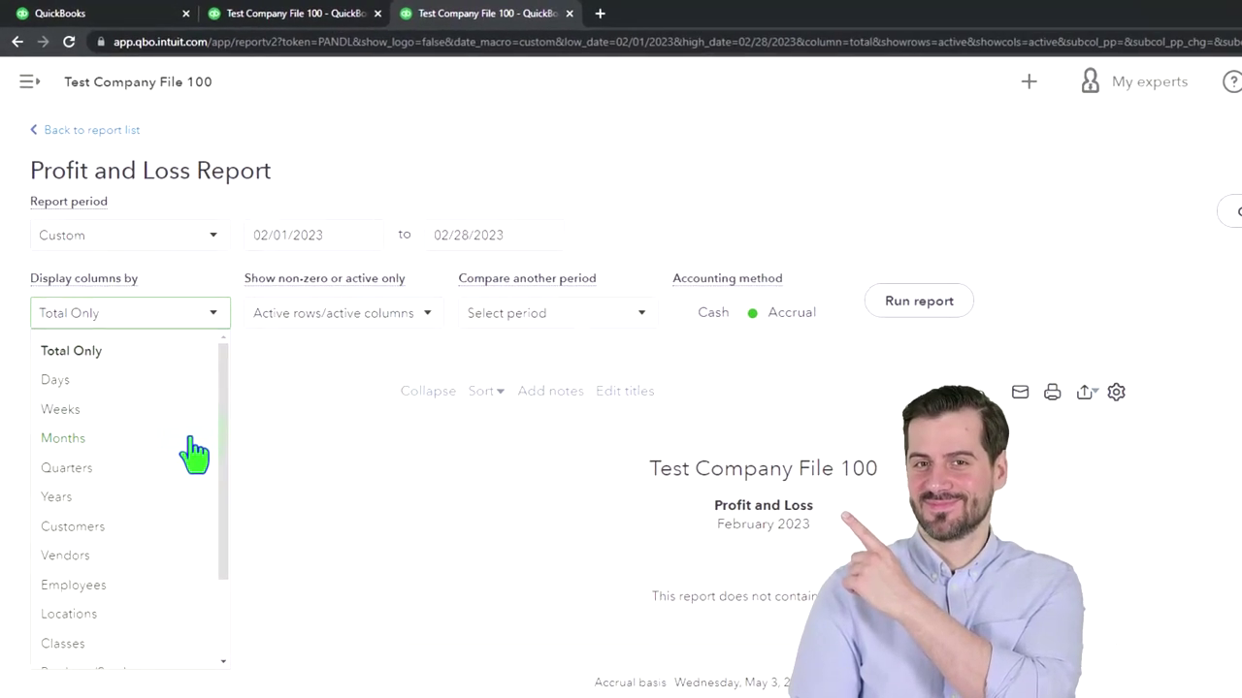
pyautogui.click(168, 616)
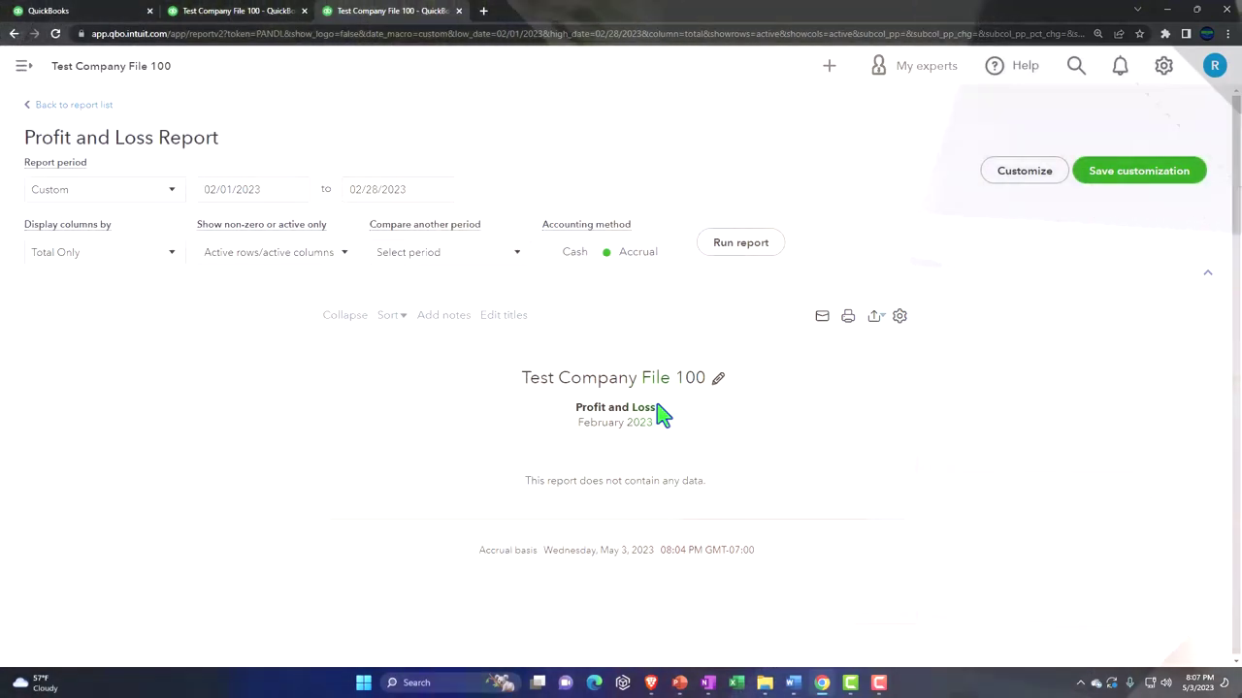
pyautogui.click(343, 190)
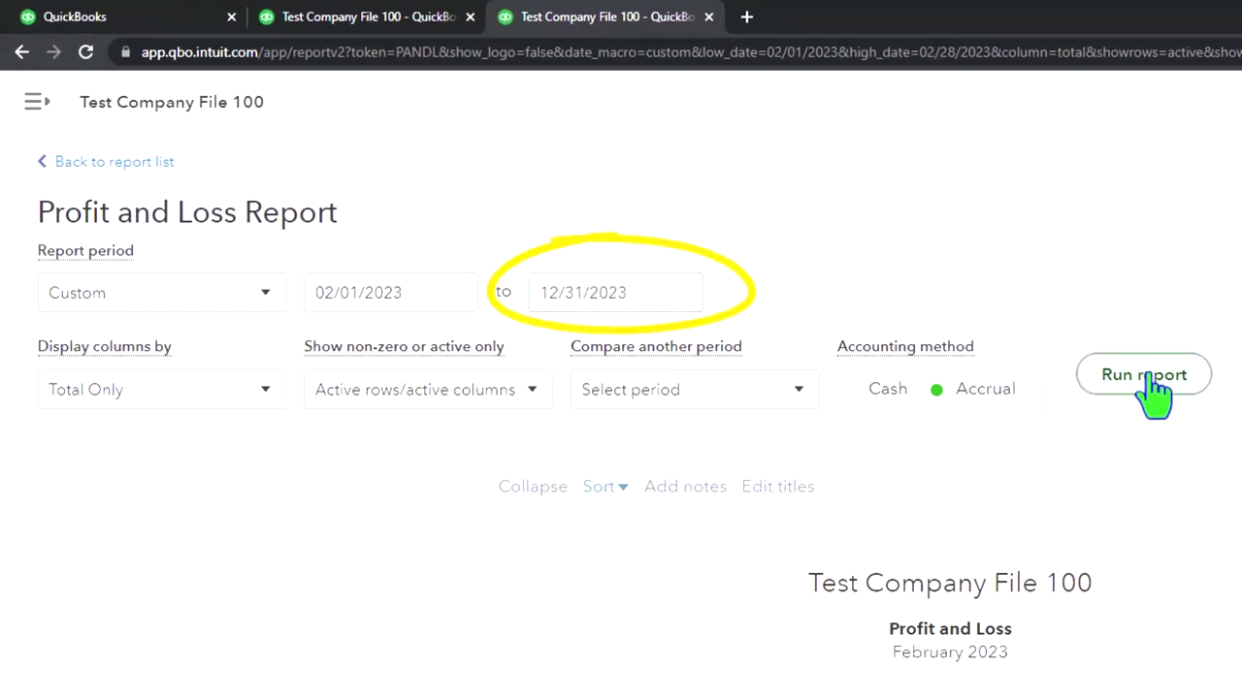
# Rerun Profit and Loss through 12/31/2023 with columns broken out by class
pyautogui.click(1152, 388)
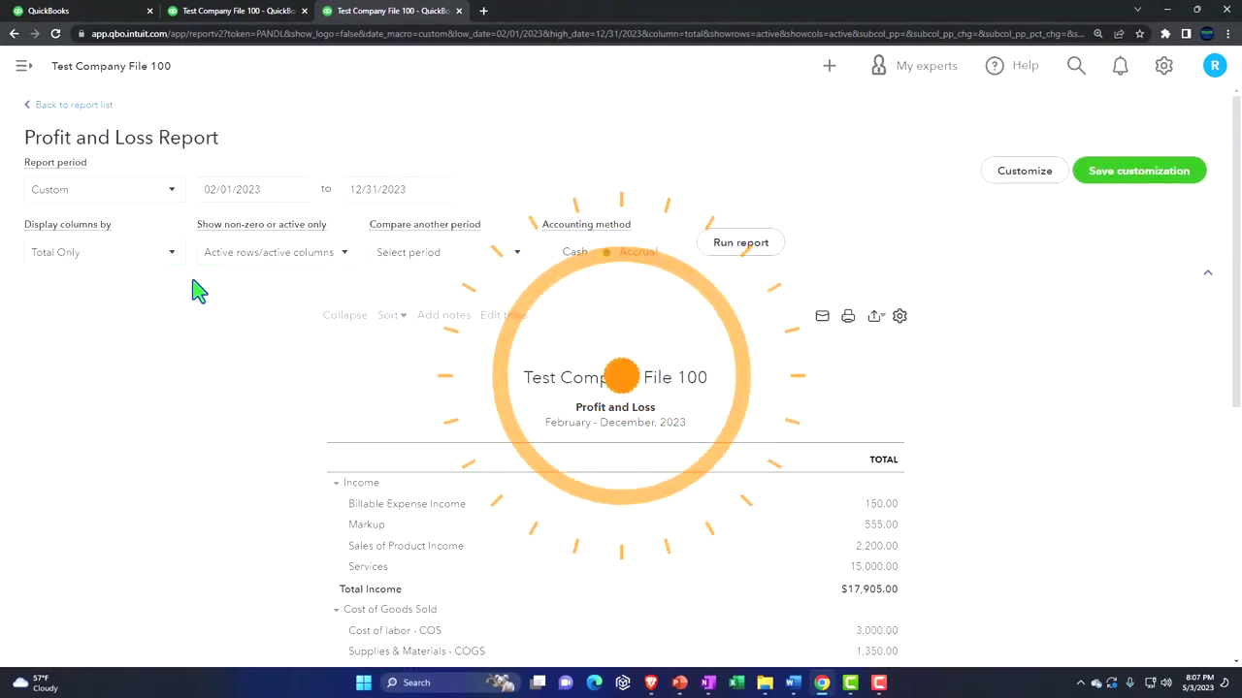
pyautogui.click(172, 252)
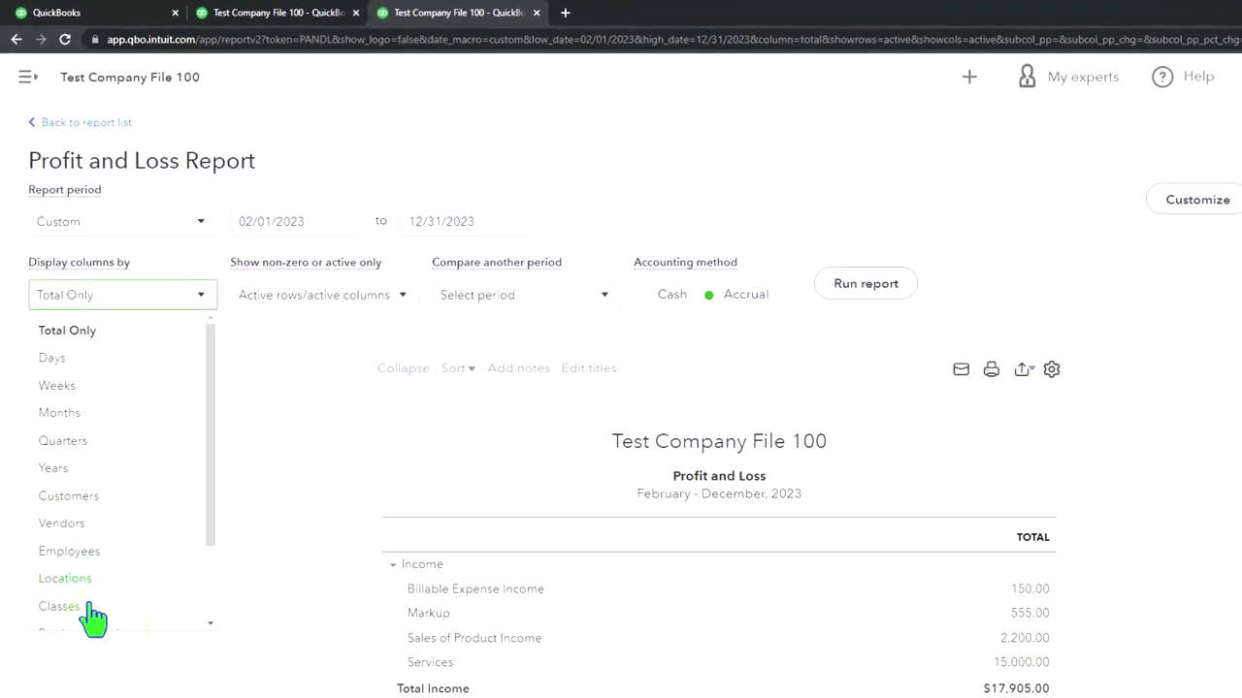
pyautogui.click(90, 606)
pyautogui.scroll(-3, 946, 393)
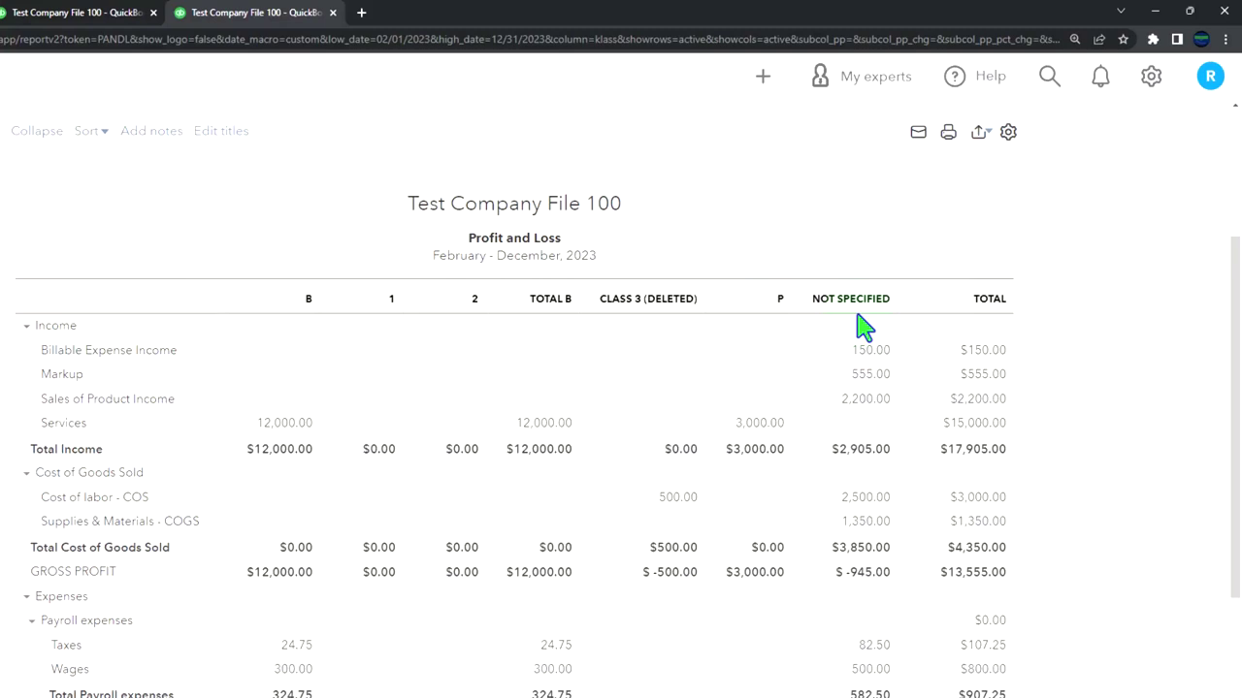
pyautogui.click(860, 315)
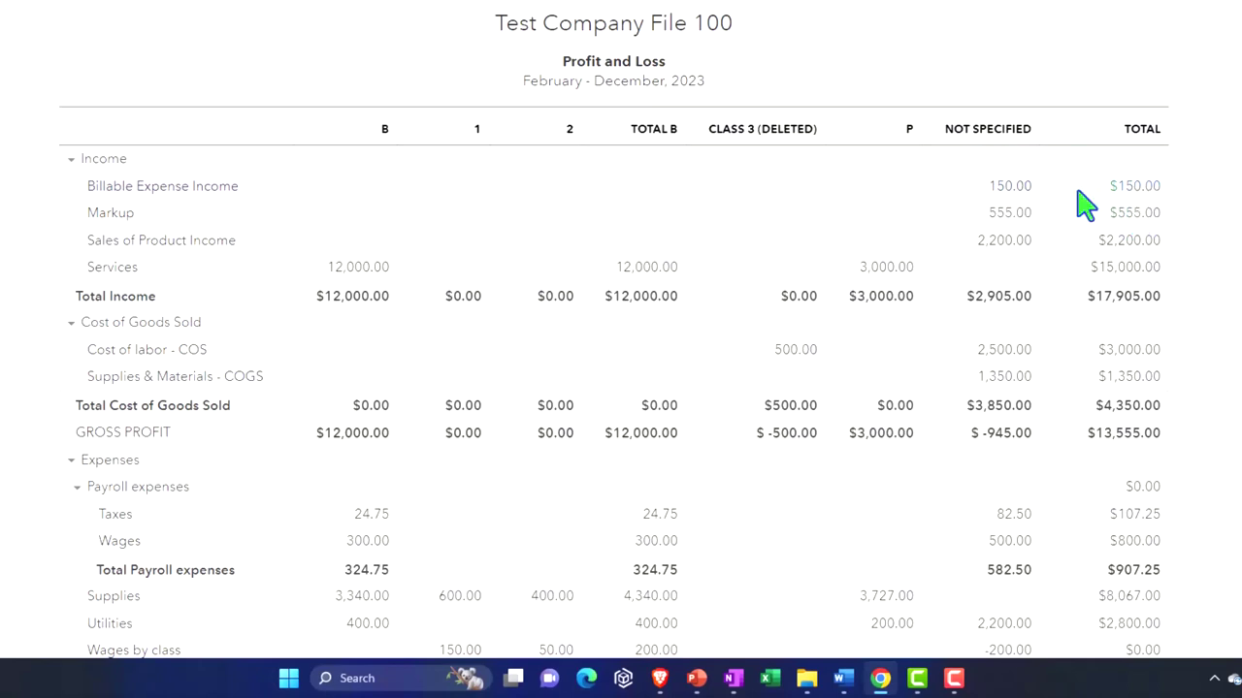
pyautogui.click(1014, 167)
pyautogui.click(861, 158)
pyautogui.click(979, 166)
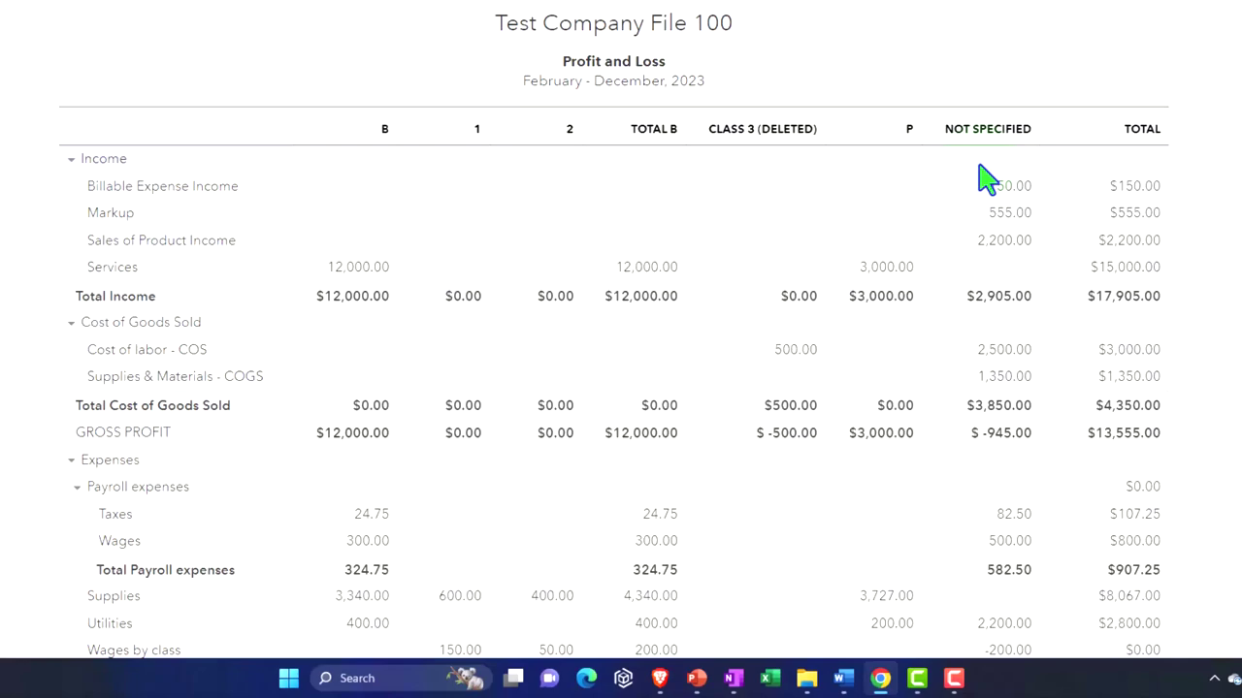
pyautogui.click(374, 150)
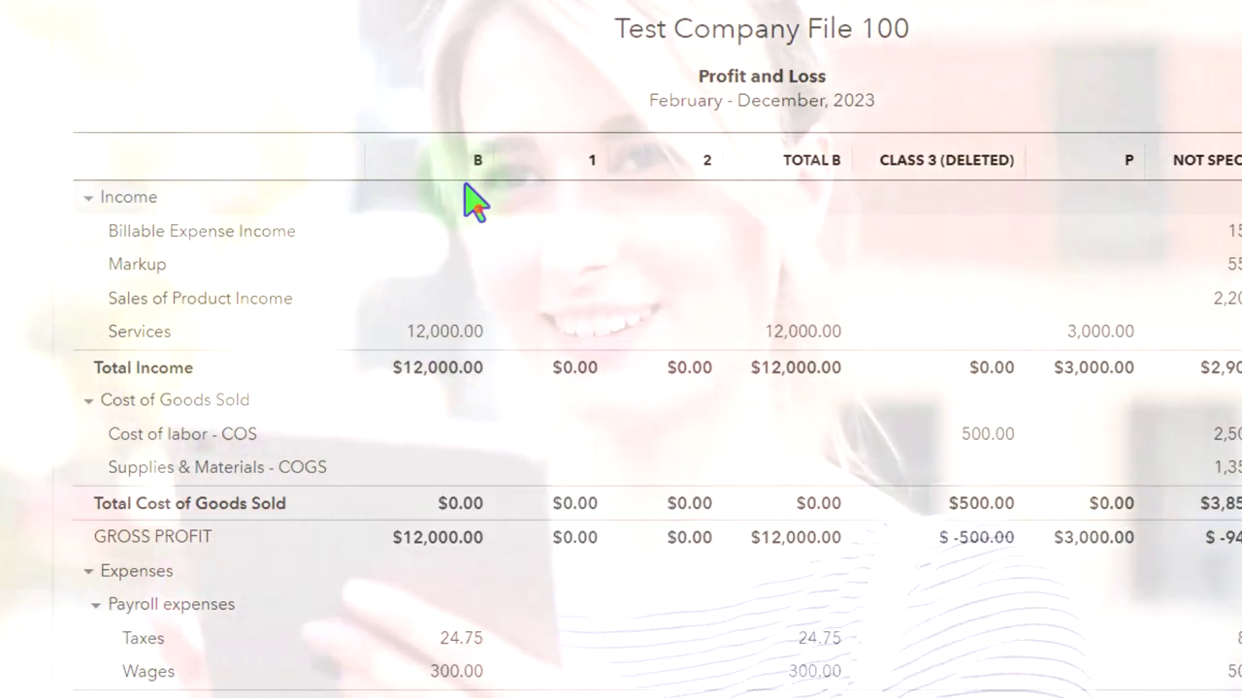
# Leave the class-based Profit and Loss and return to the Test Company File 100 dashboard
pyautogui.click(465, 184)
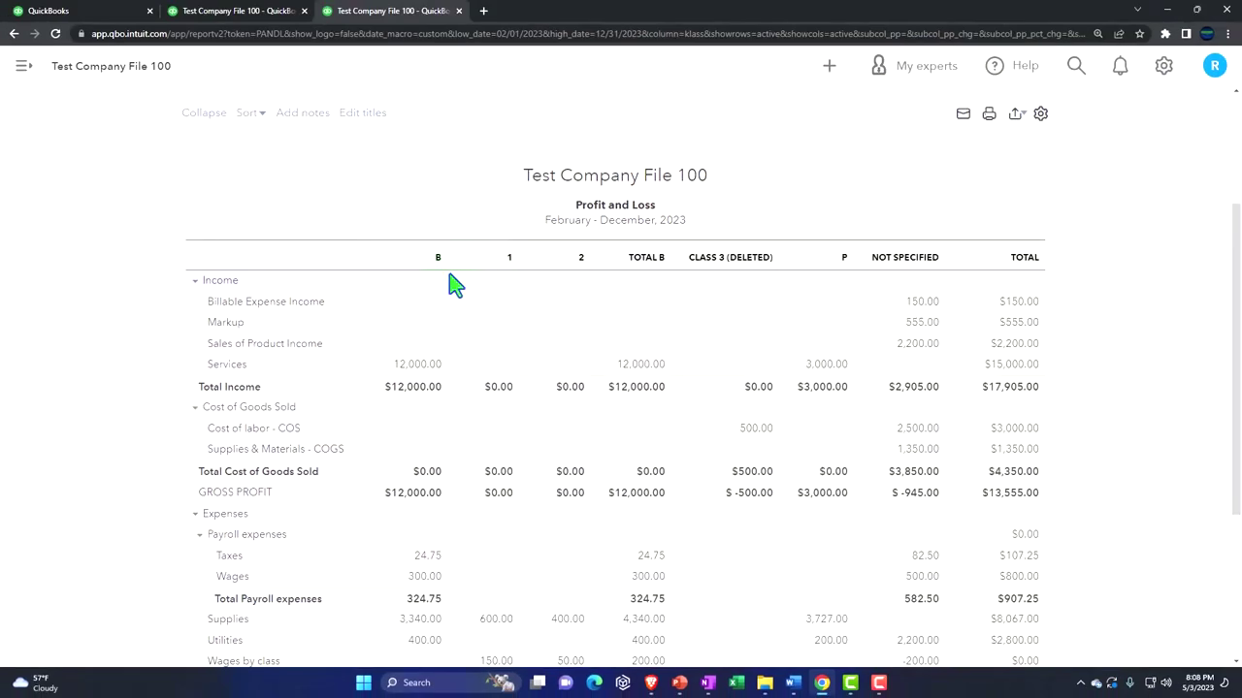
pyautogui.click(453, 284)
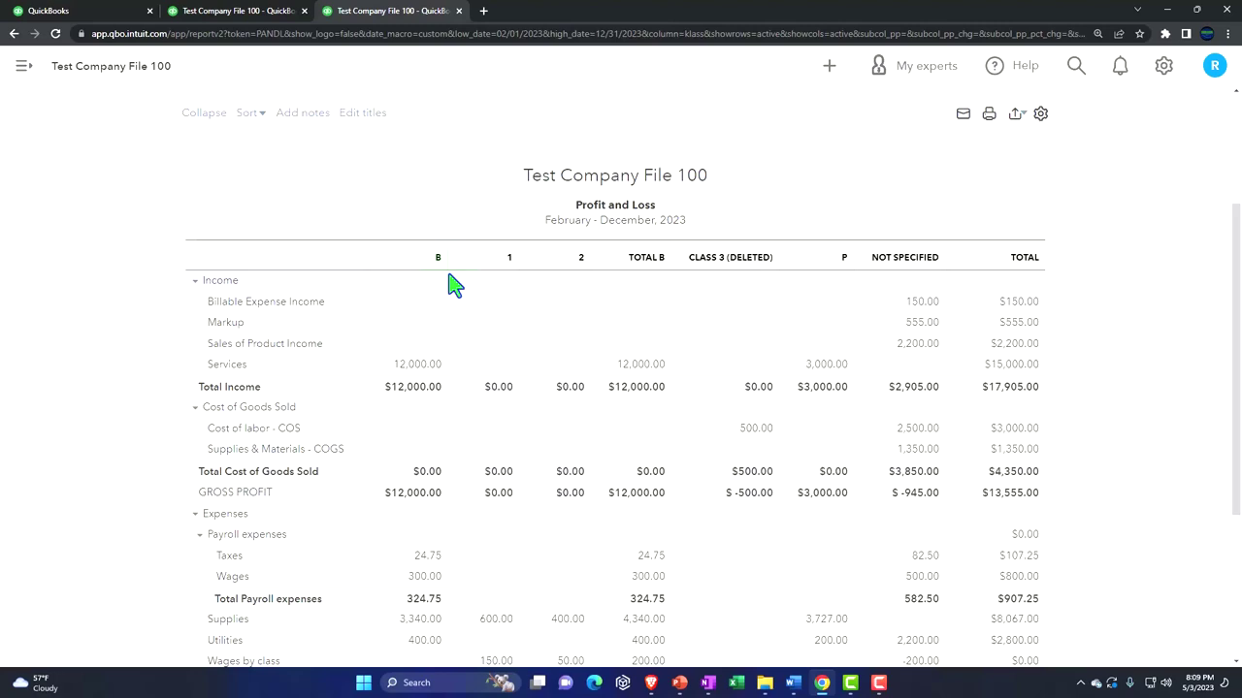
pyautogui.click(489, 349)
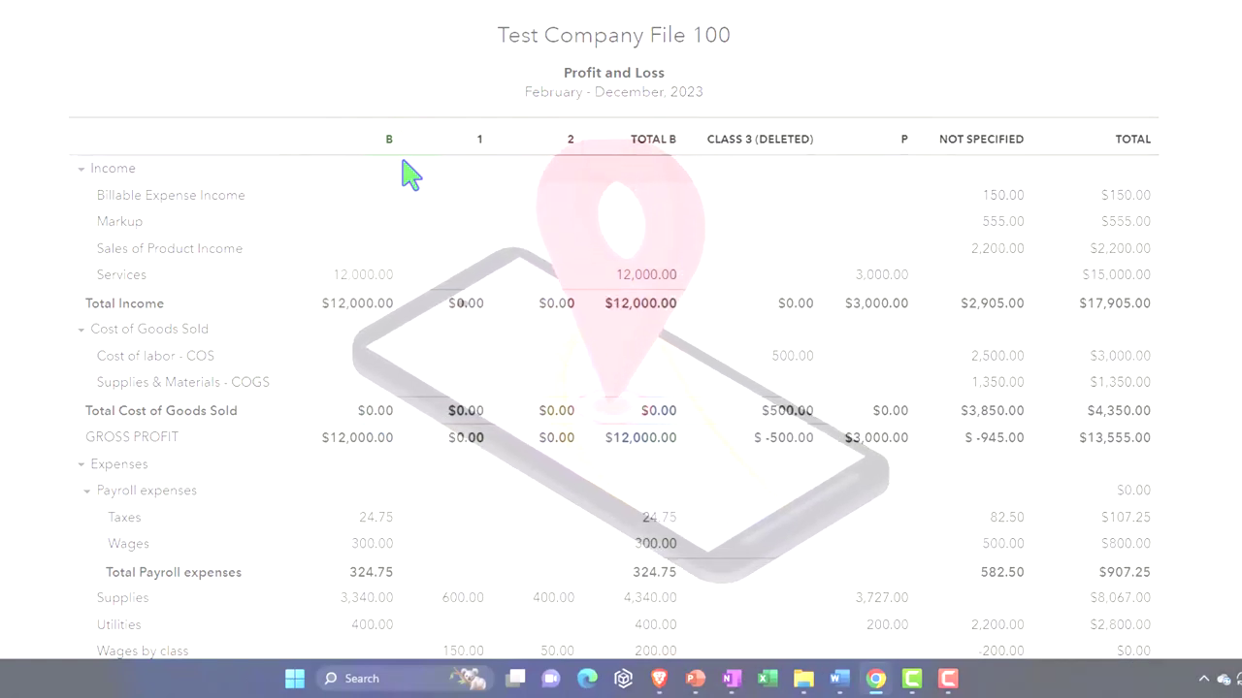
pyautogui.click(406, 167)
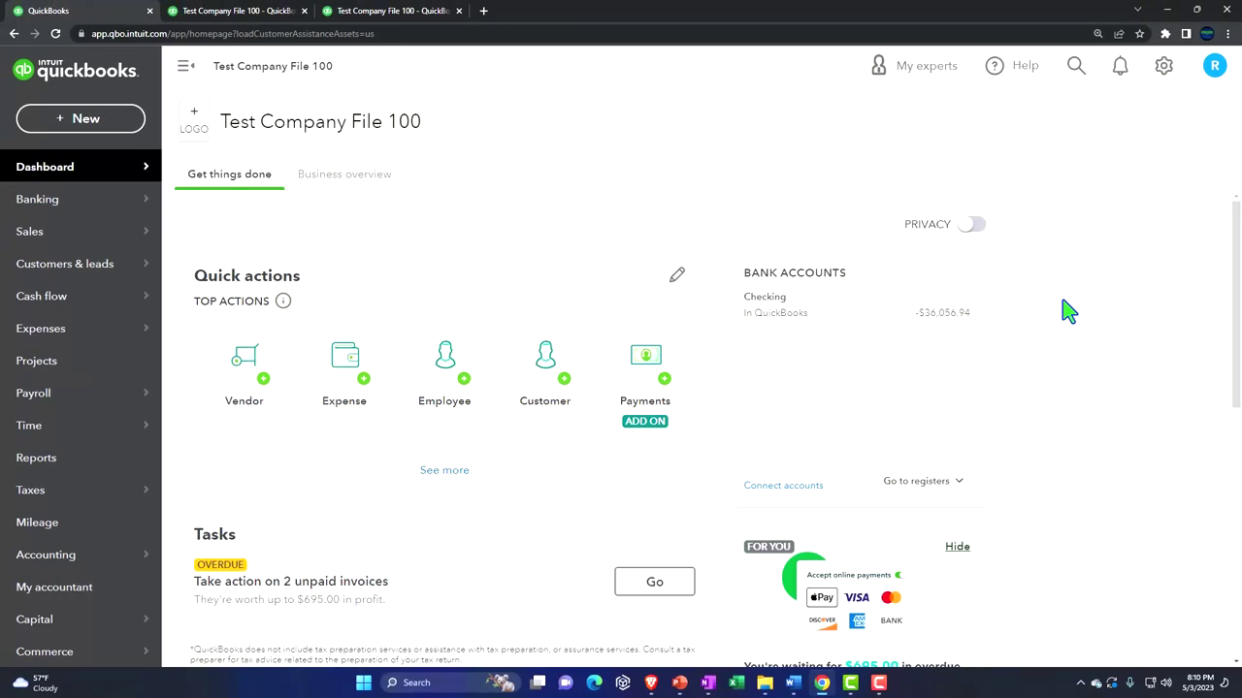
# Open the Tags list from All lists, showing $0.00 money in and money out
pyautogui.click(1067, 308)
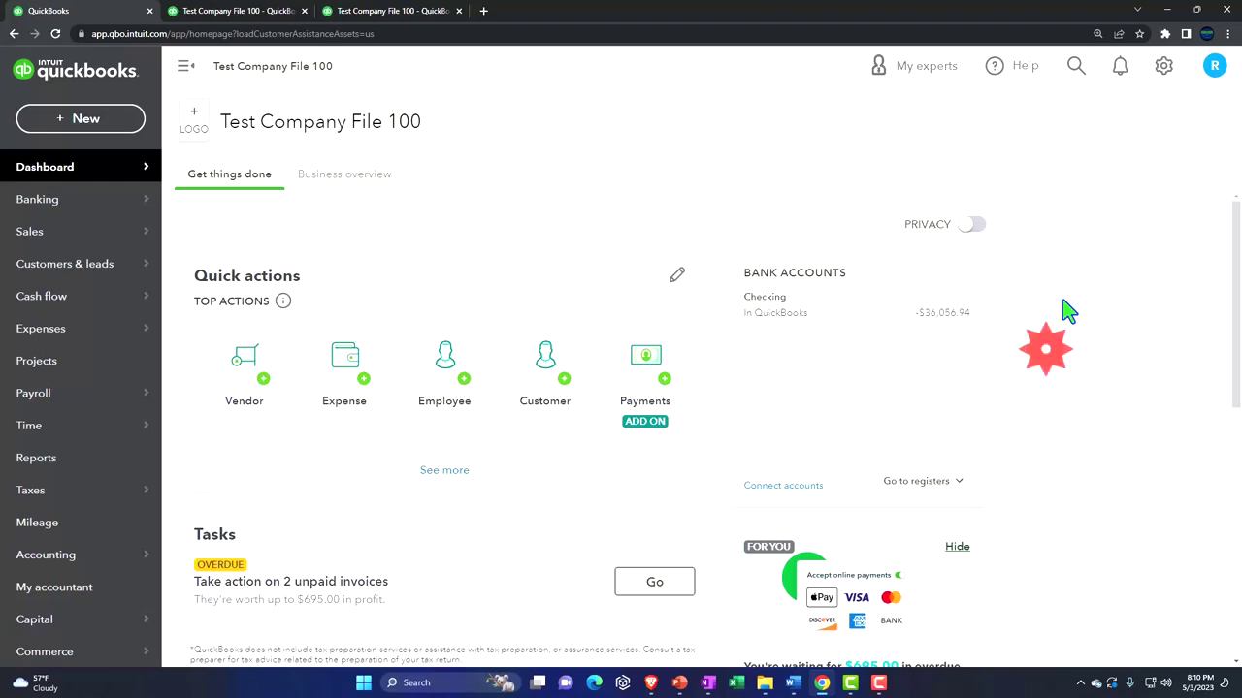
pyautogui.click(1162, 67)
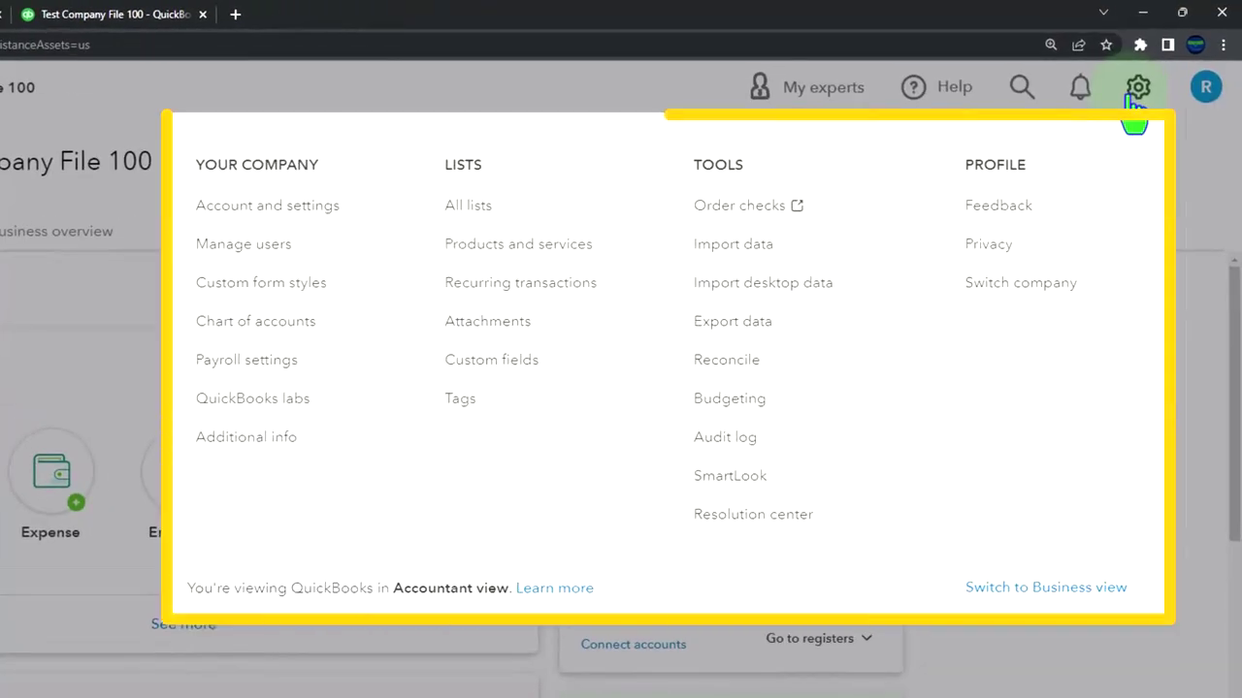
pyautogui.click(493, 200)
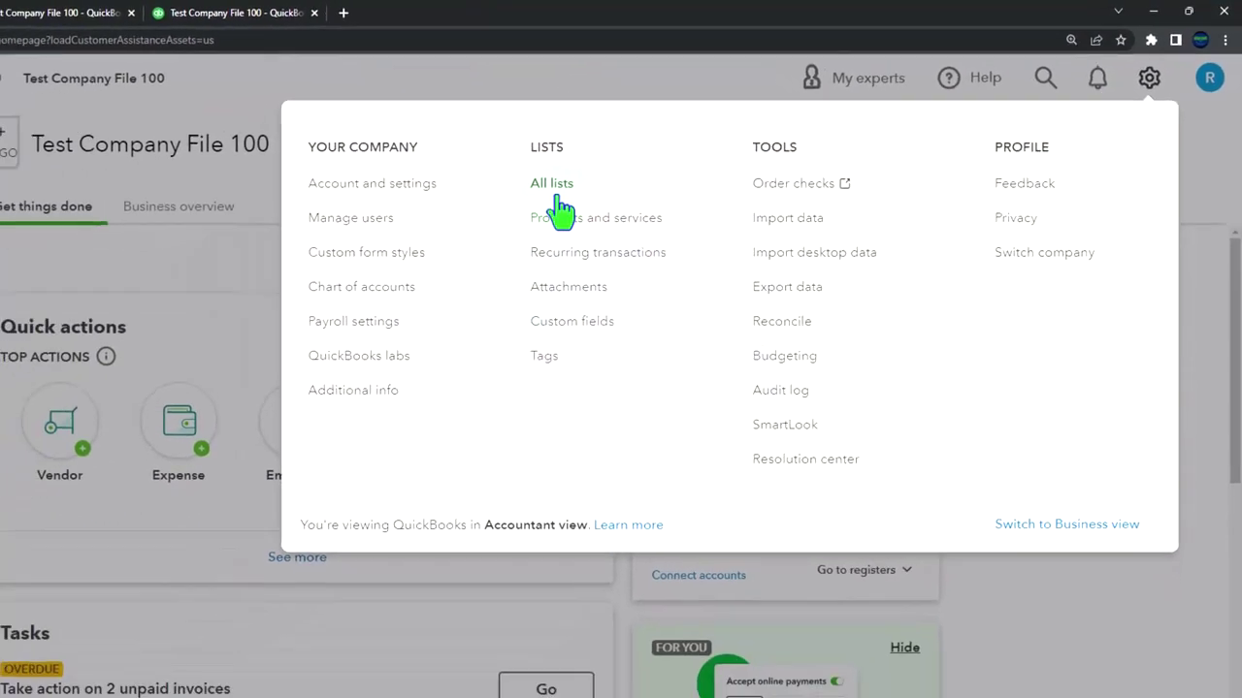
pyautogui.click(555, 189)
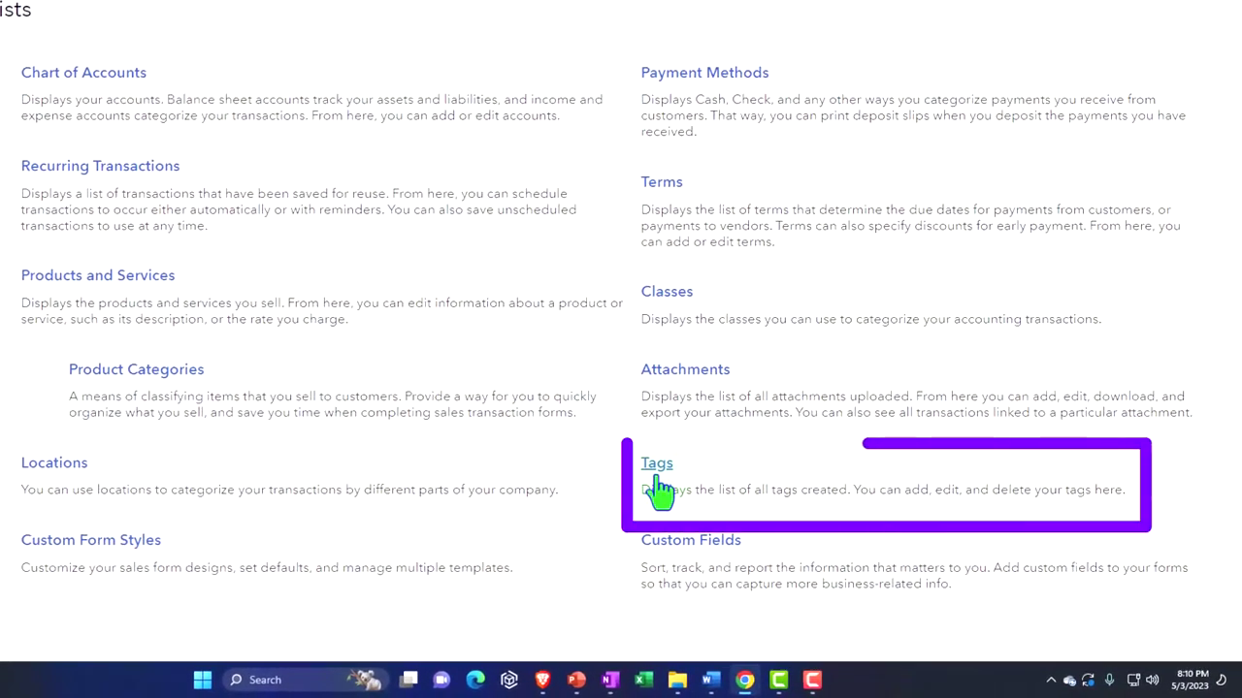
pyautogui.click(656, 475)
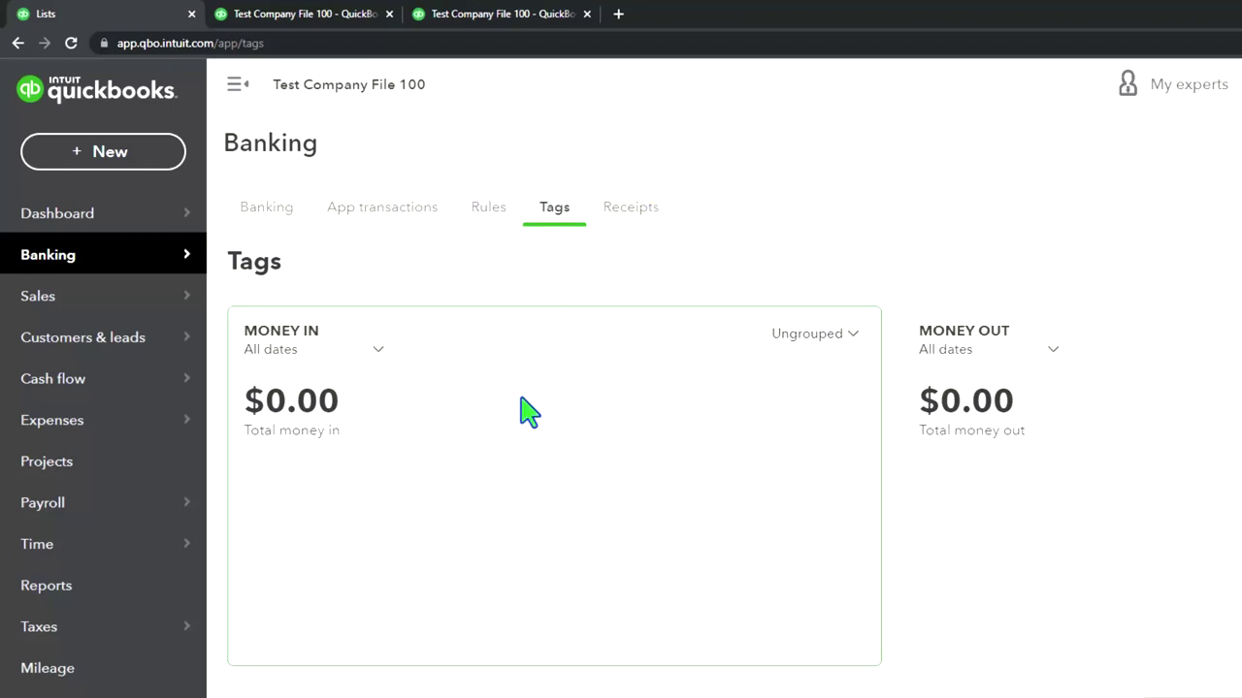
pyautogui.click(115, 151)
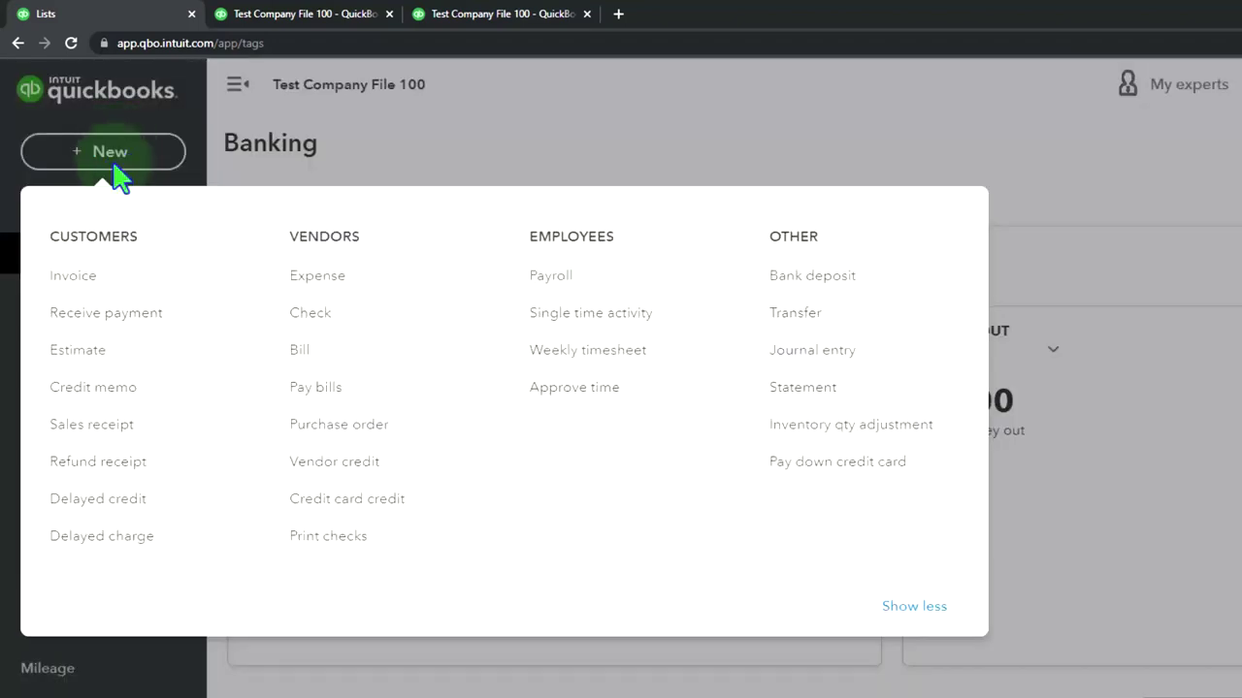
pyautogui.click(89, 282)
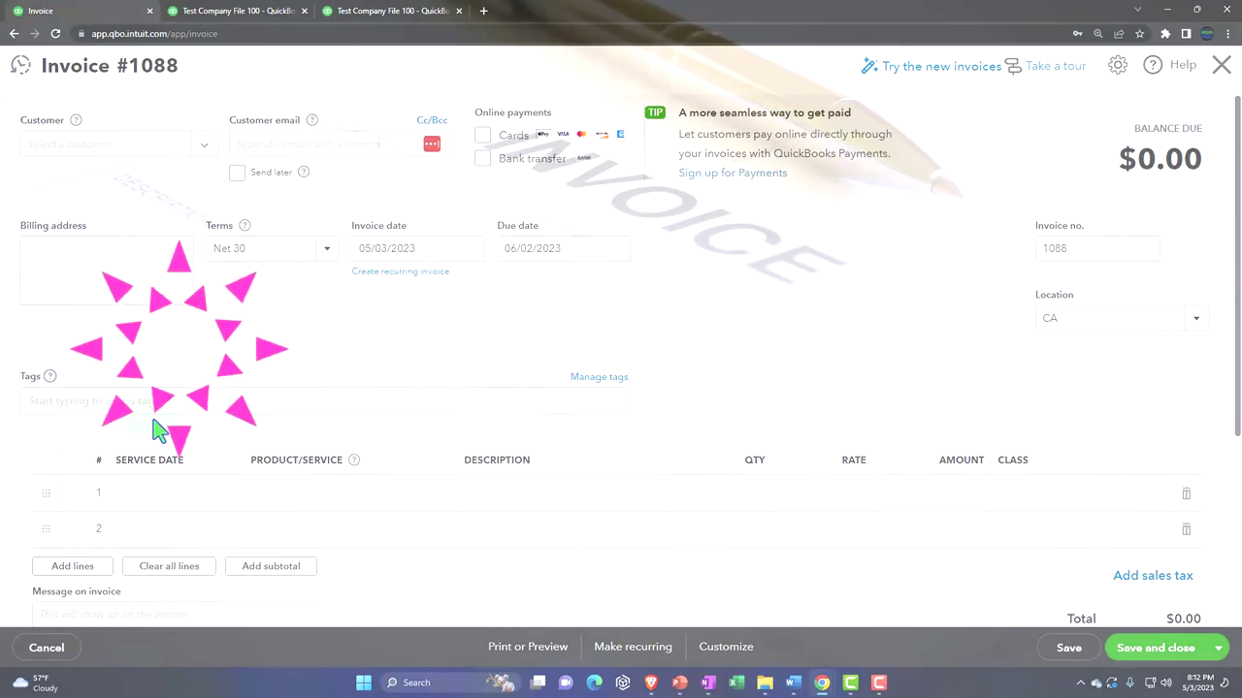
pyautogui.click(1221, 66)
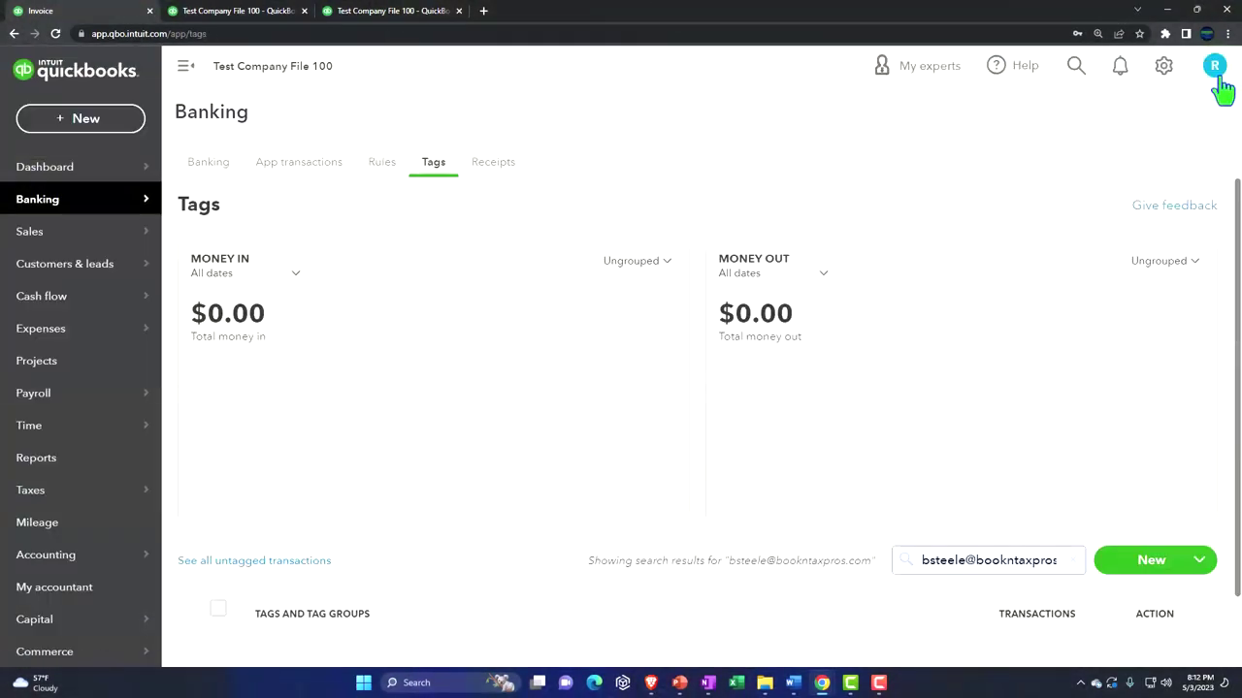
# In Account and Settings, verify the Tags toggle is on under Sales form content, then close settings
pyautogui.click(1151, 82)
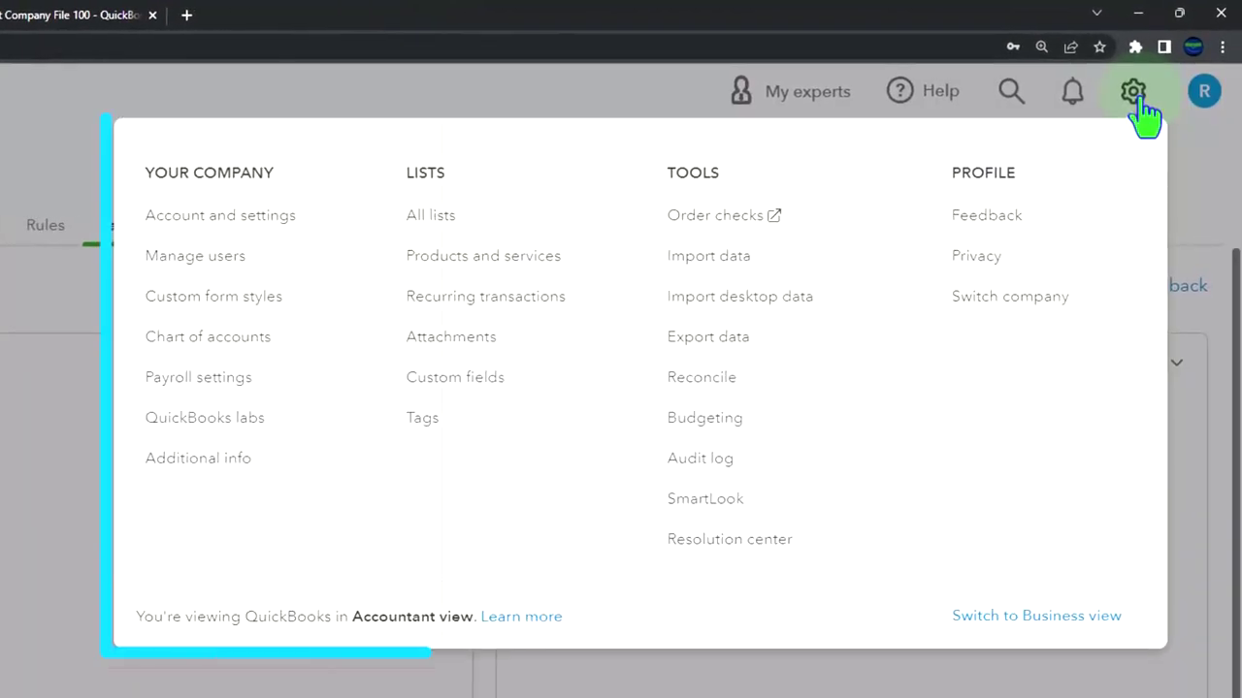
pyautogui.click(262, 219)
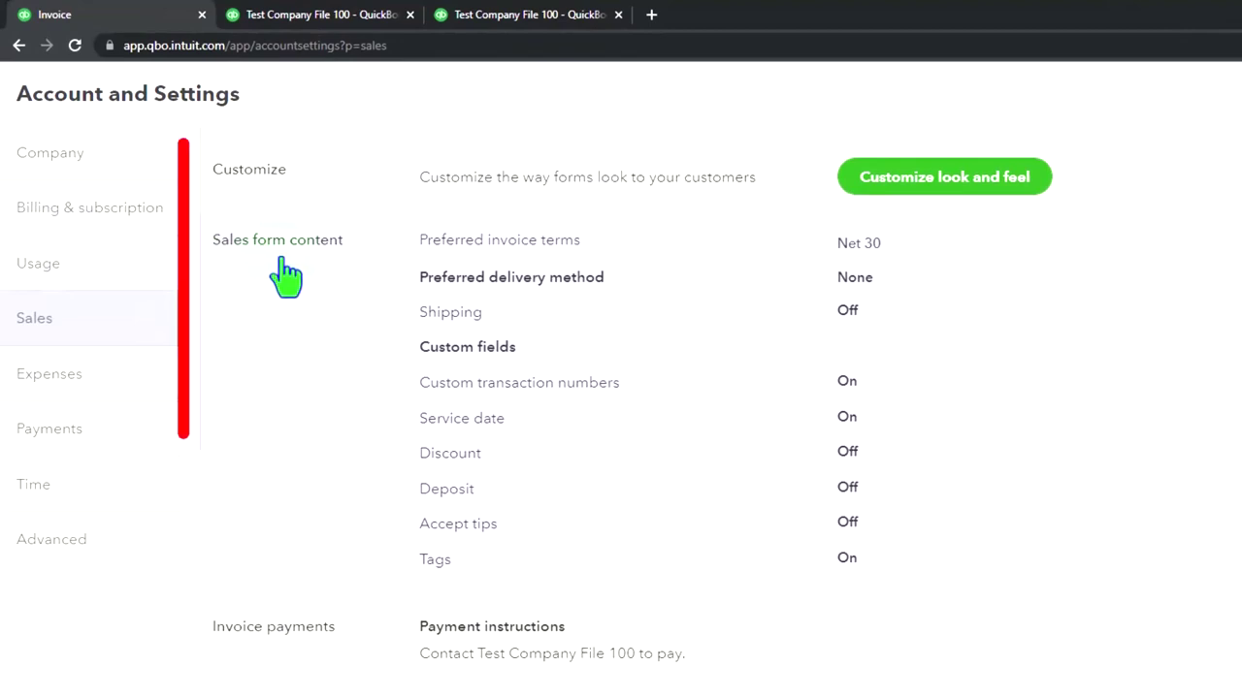
pyautogui.click(286, 278)
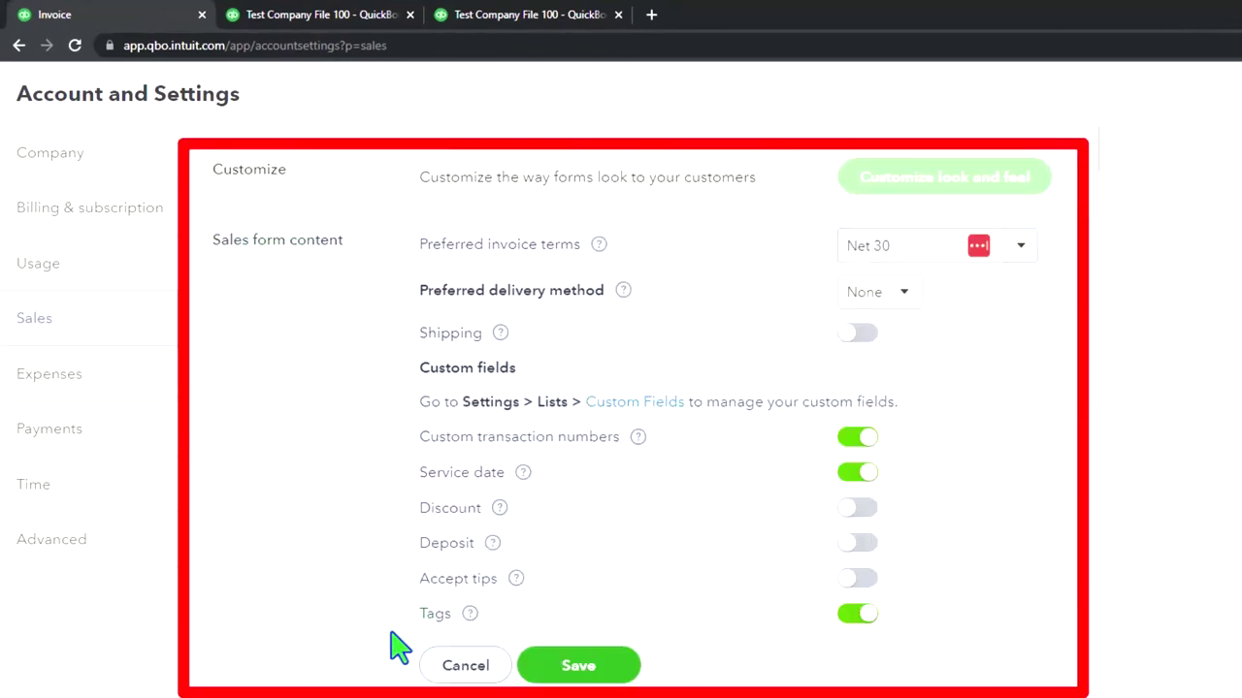
pyautogui.click(431, 616)
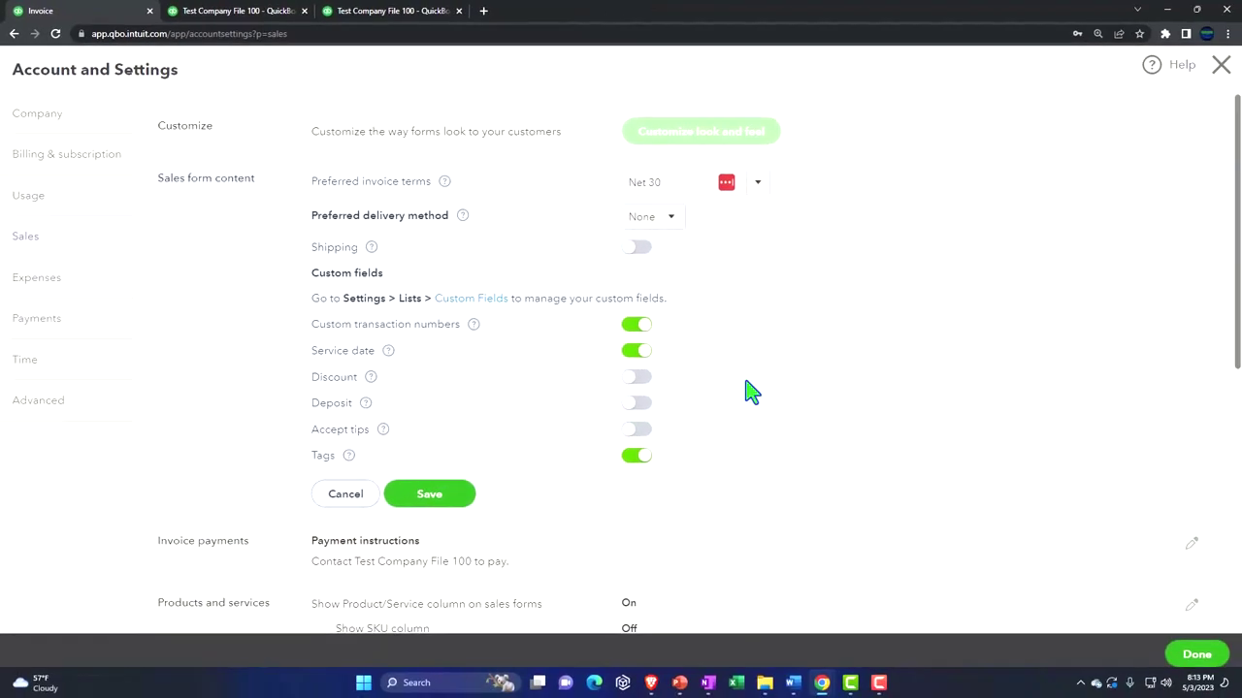
pyautogui.click(1220, 66)
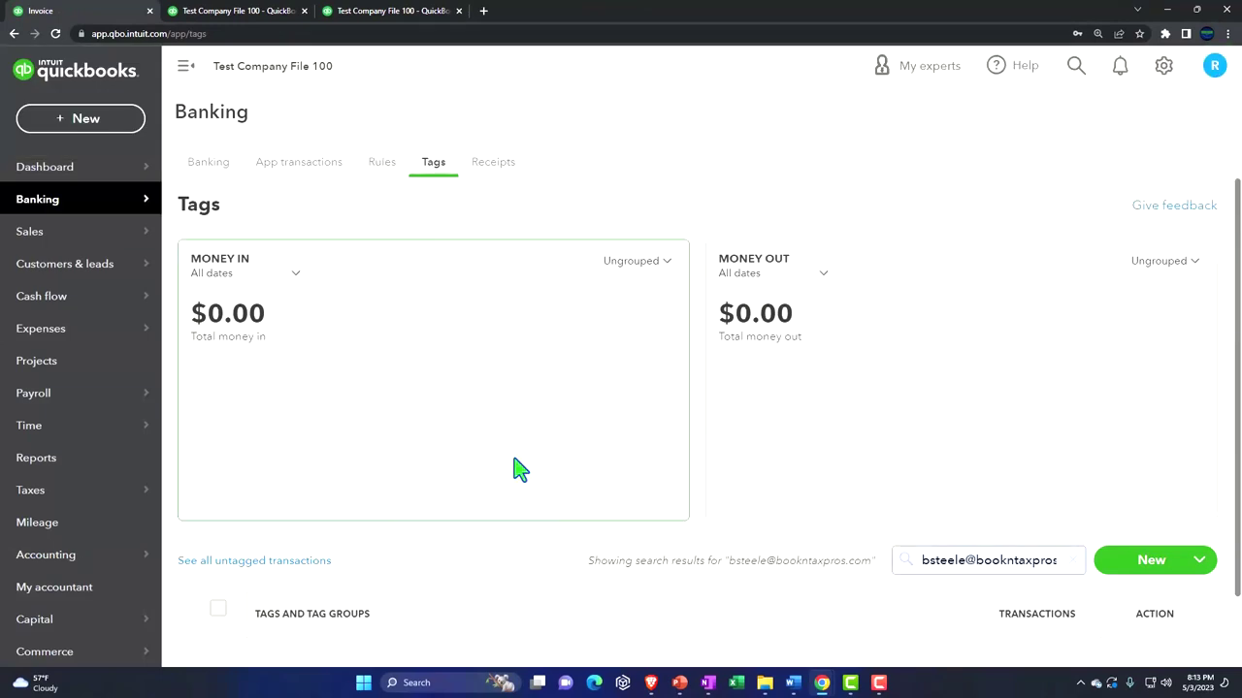
pyautogui.click(444, 191)
pyautogui.scroll(-1, 445, 213)
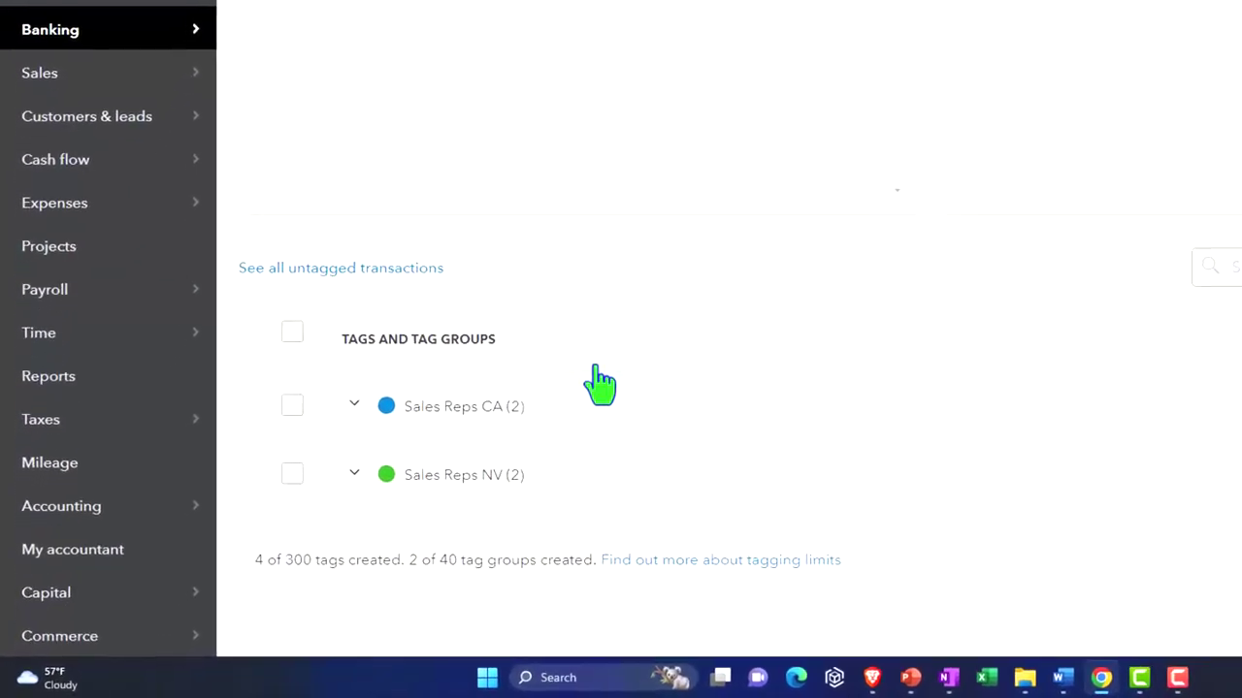
pyautogui.click(354, 406)
pyautogui.scroll(-1, 424, 349)
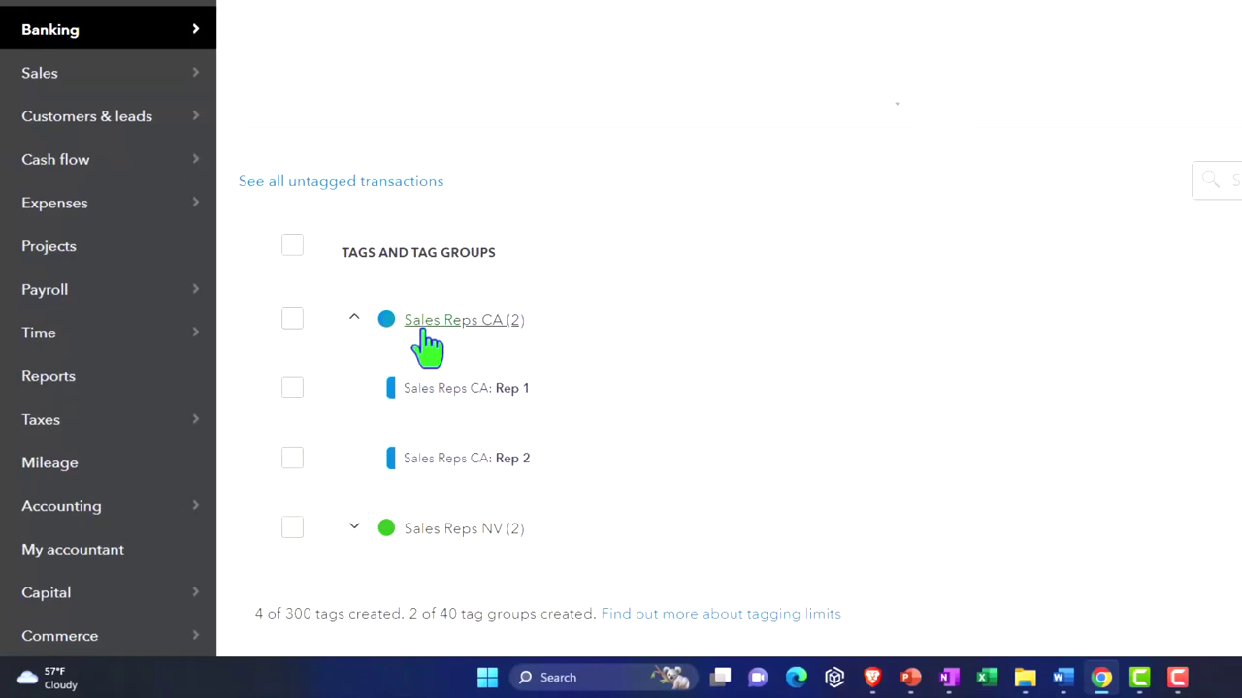
pyautogui.click(355, 529)
pyautogui.scroll(-2, 388, 529)
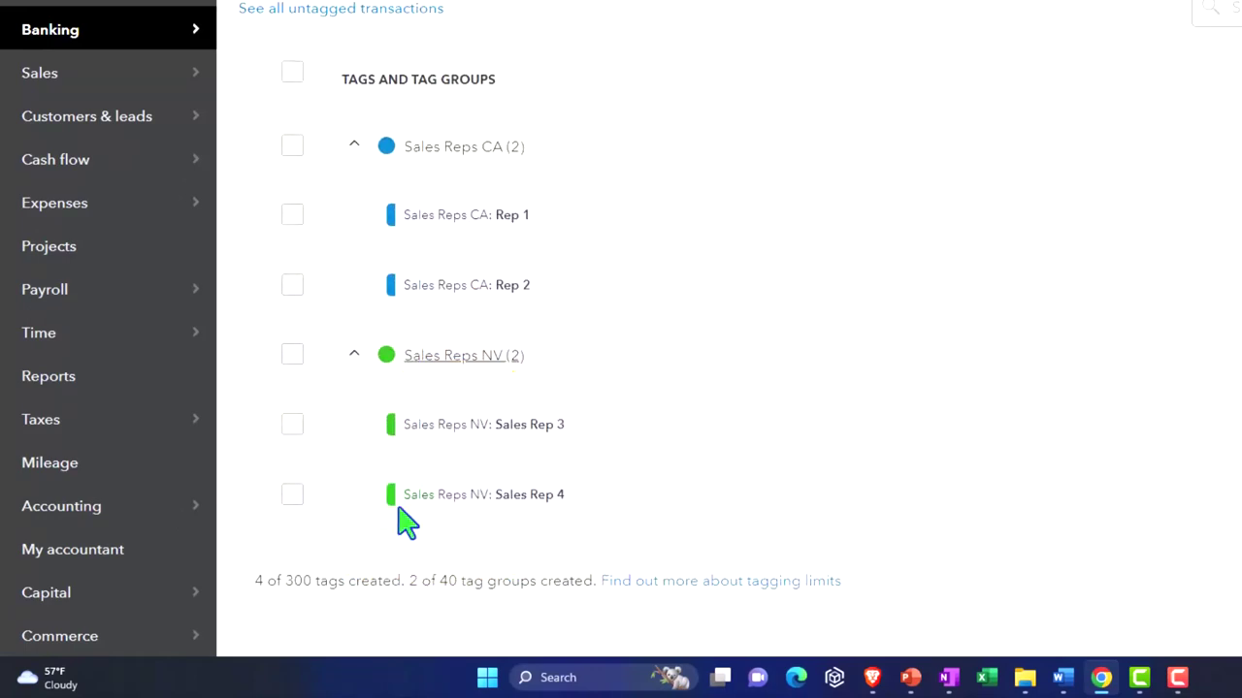
pyautogui.click(492, 236)
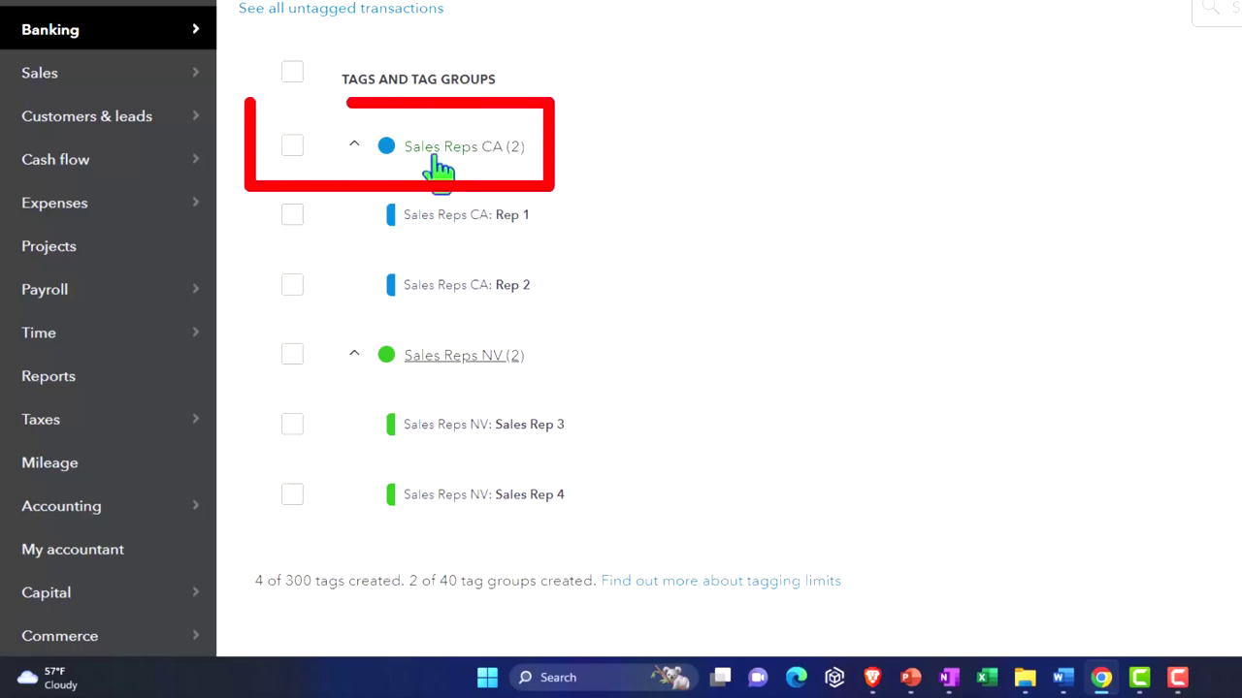
pyautogui.click(355, 147)
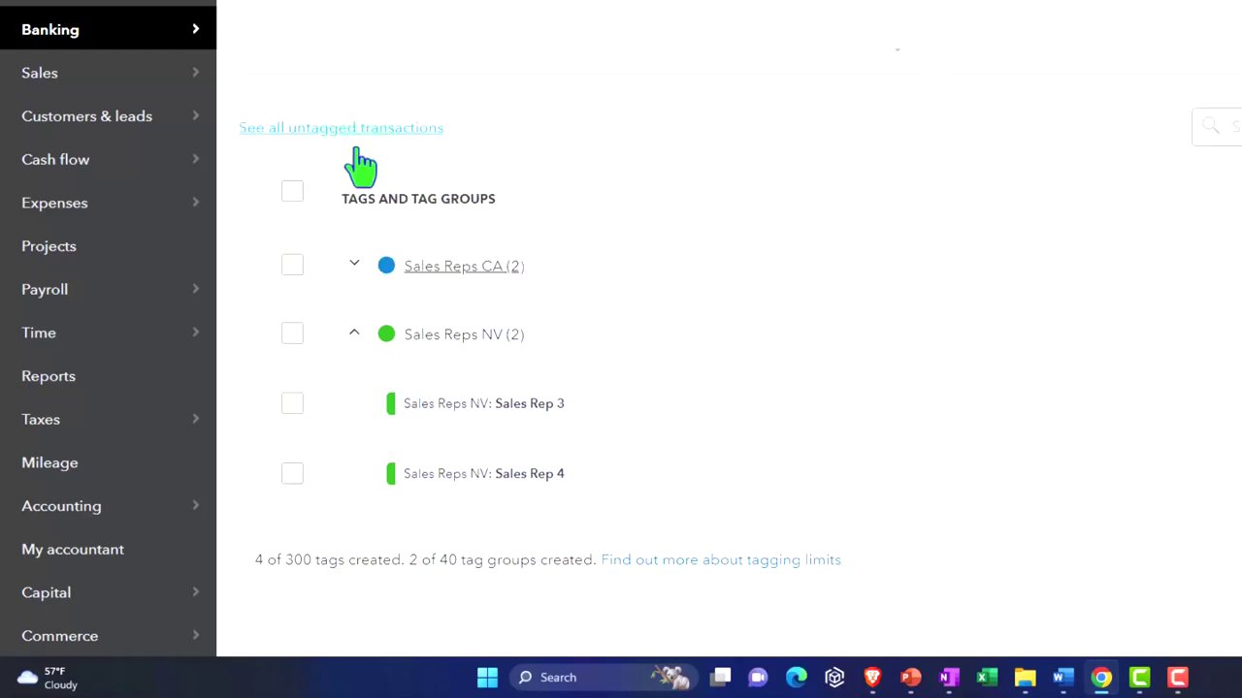
pyautogui.click(354, 337)
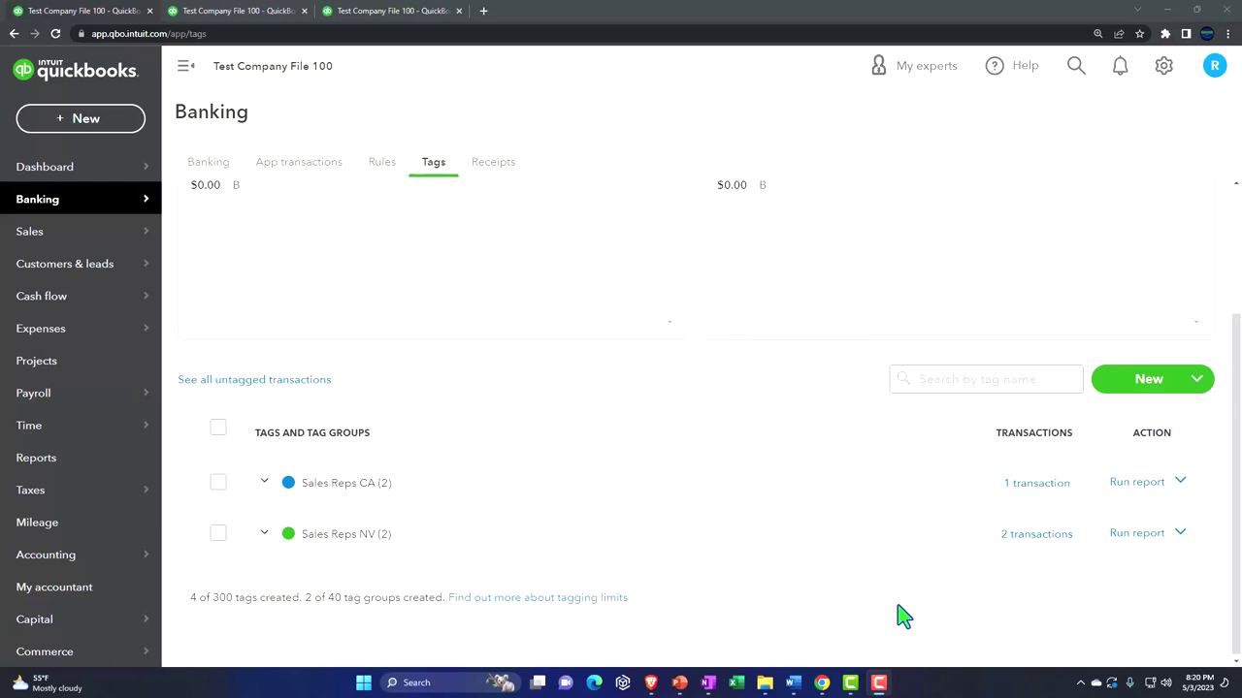
# Save a new tag group named 'Business & Personal' with the red colour
pyautogui.click(1137, 393)
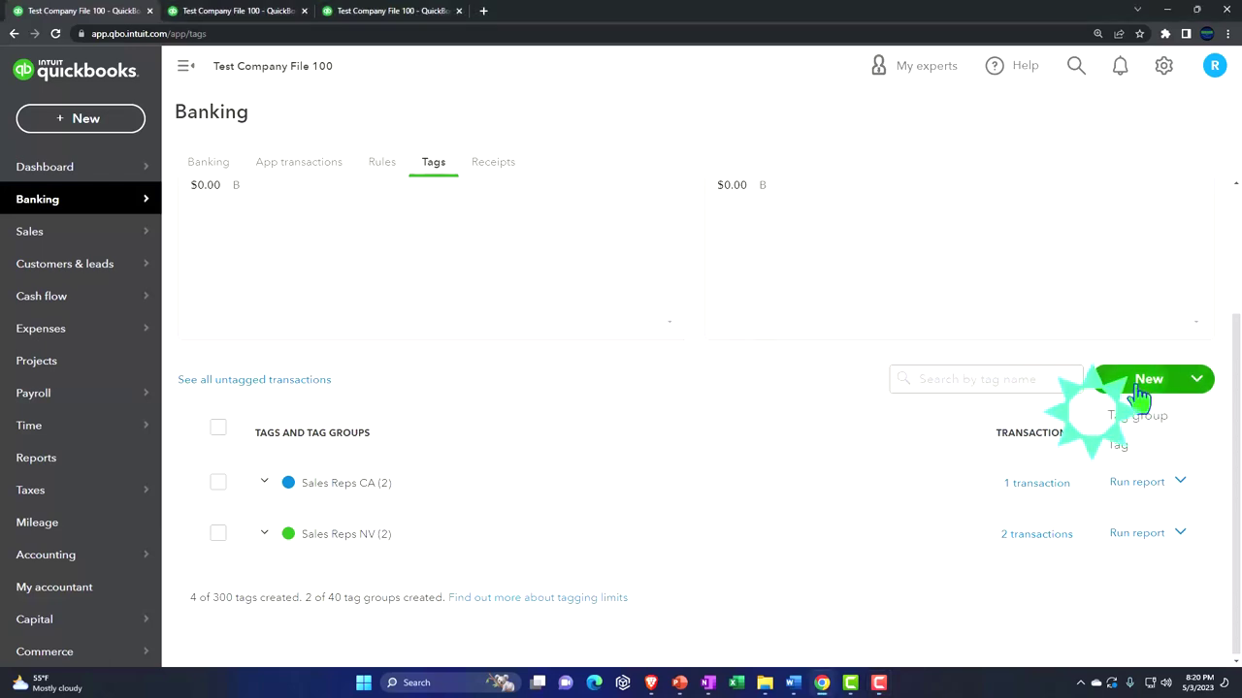
pyautogui.click(1133, 419)
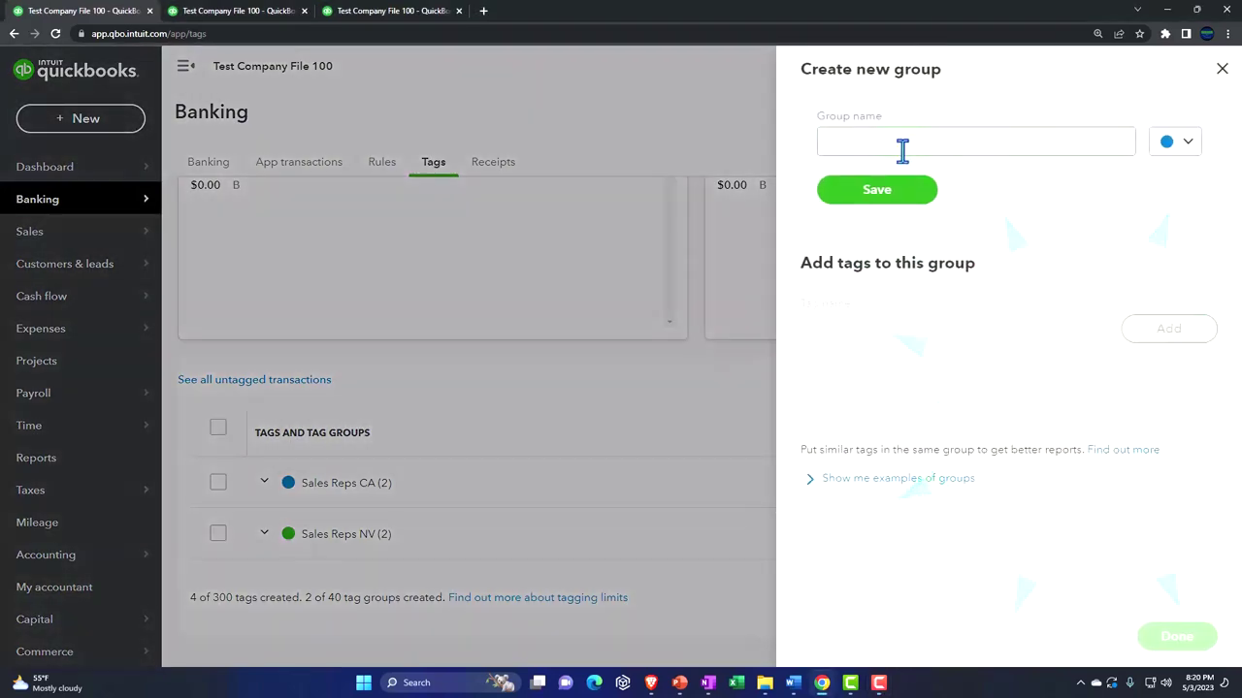
pyautogui.click(902, 145)
pyautogui.write('Busine')
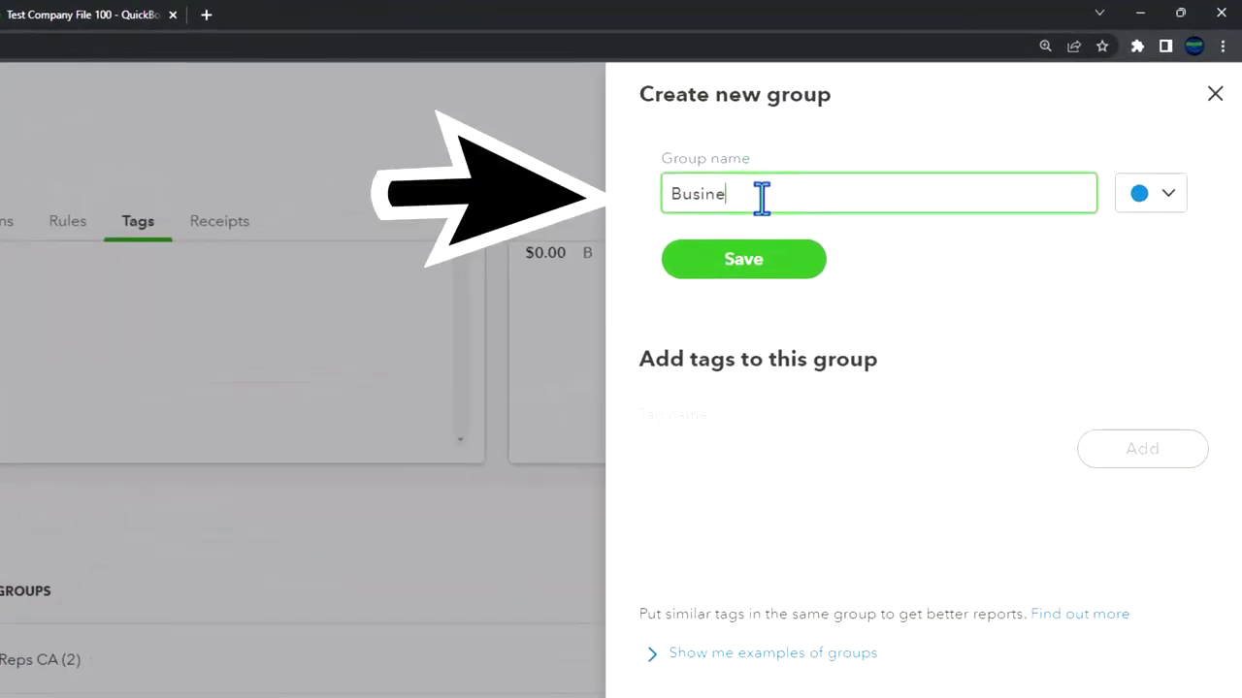
pyautogui.write('ss & Personal')
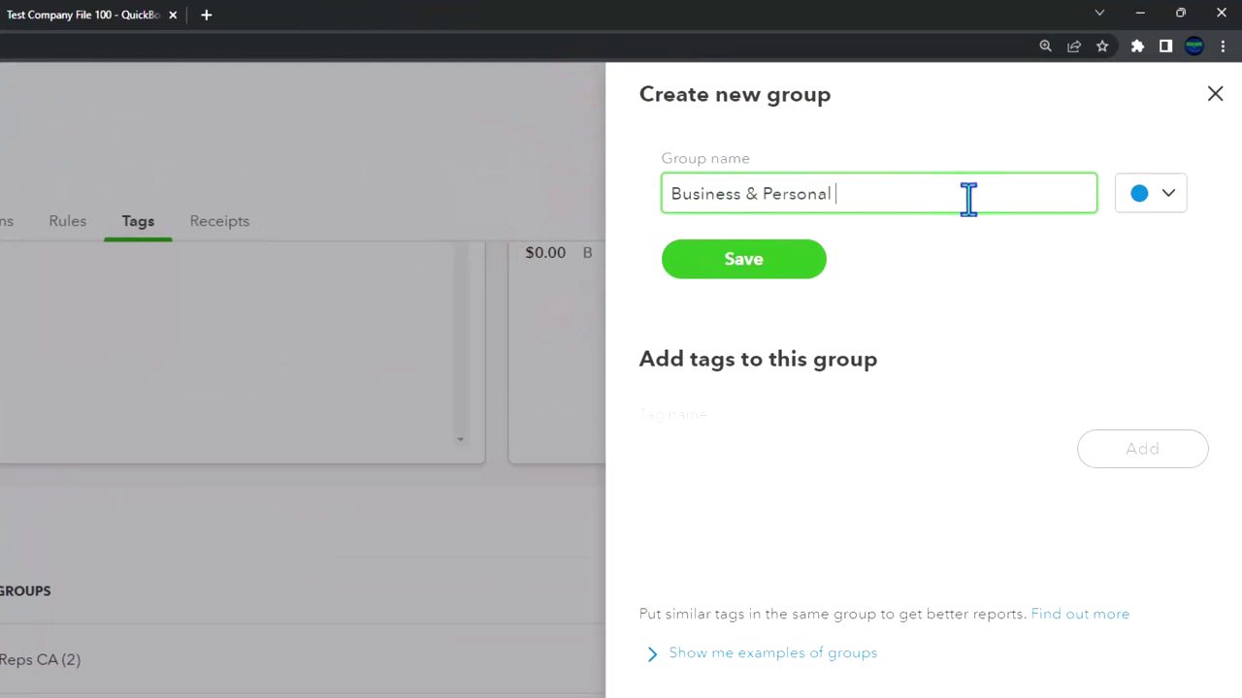
pyautogui.click(1169, 193)
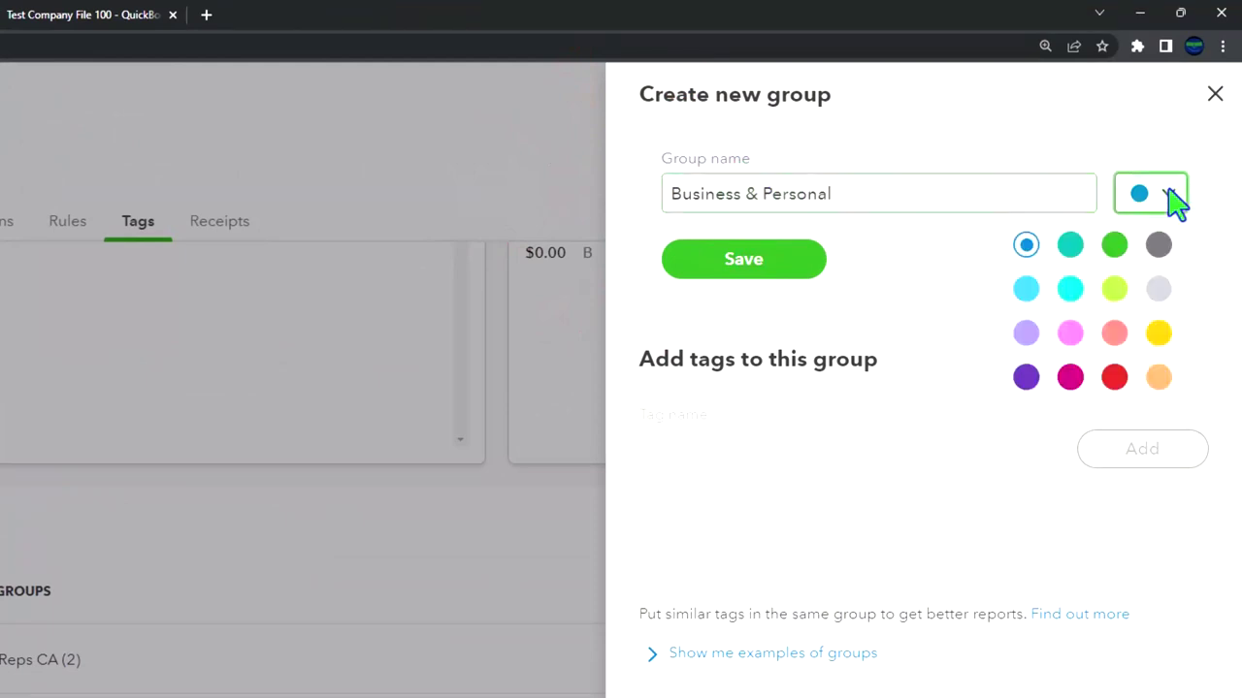
pyautogui.click(1111, 378)
pyautogui.click(776, 275)
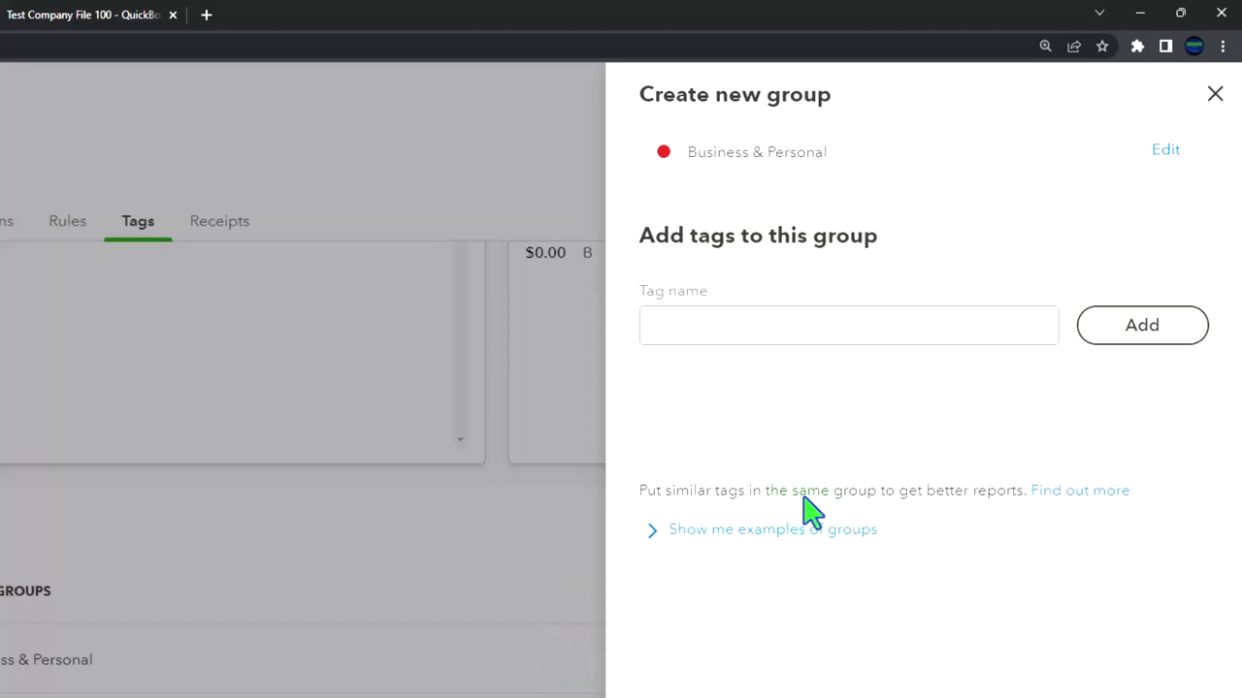
# Add tag B to the Business & Personal group and type P as the next tag name
pyautogui.click(1096, 334)
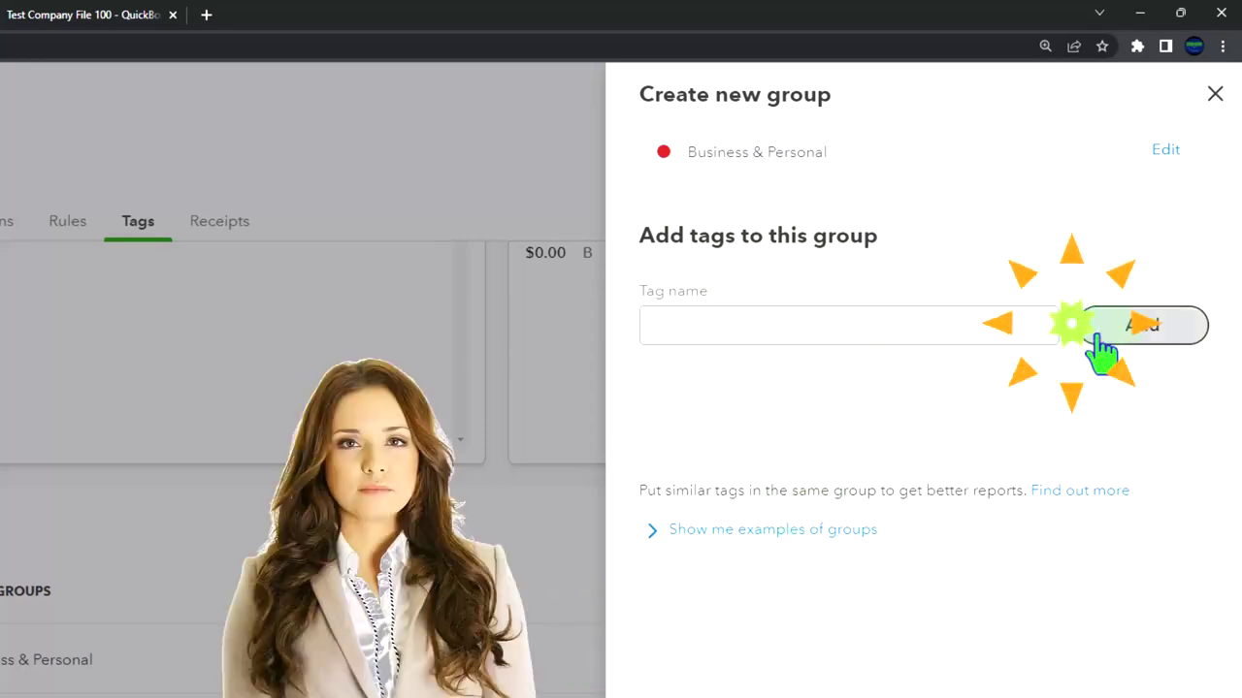
pyautogui.click(724, 330)
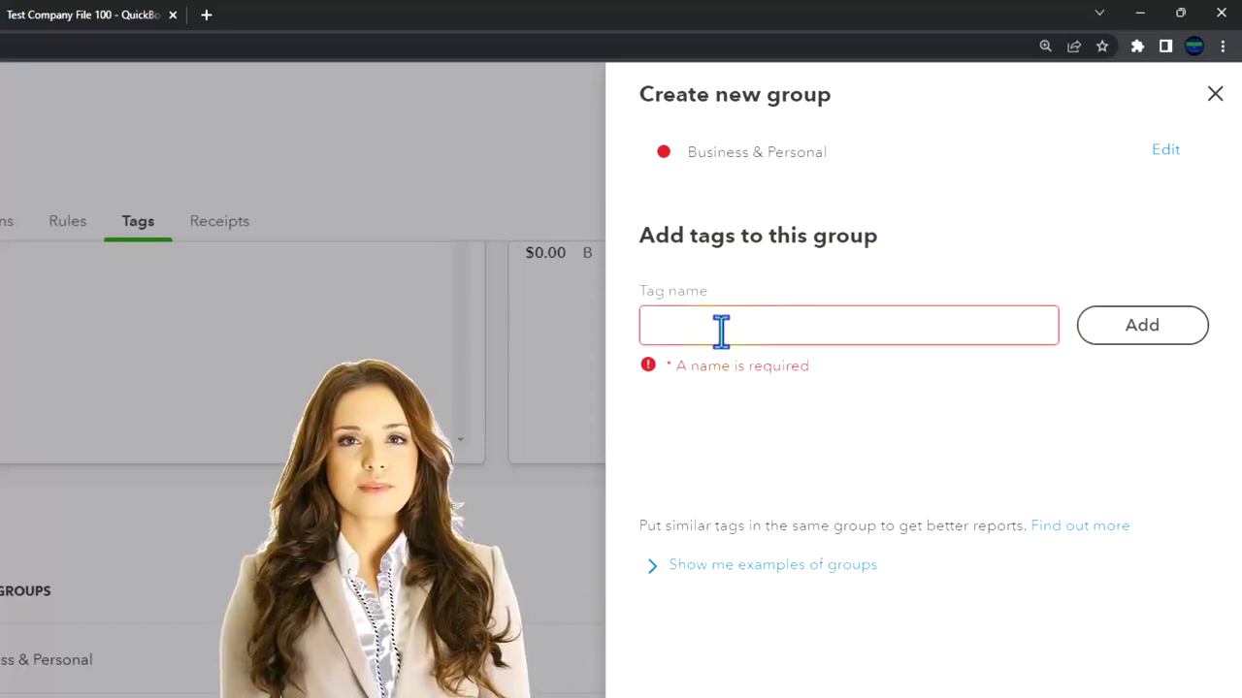
pyautogui.write('B')
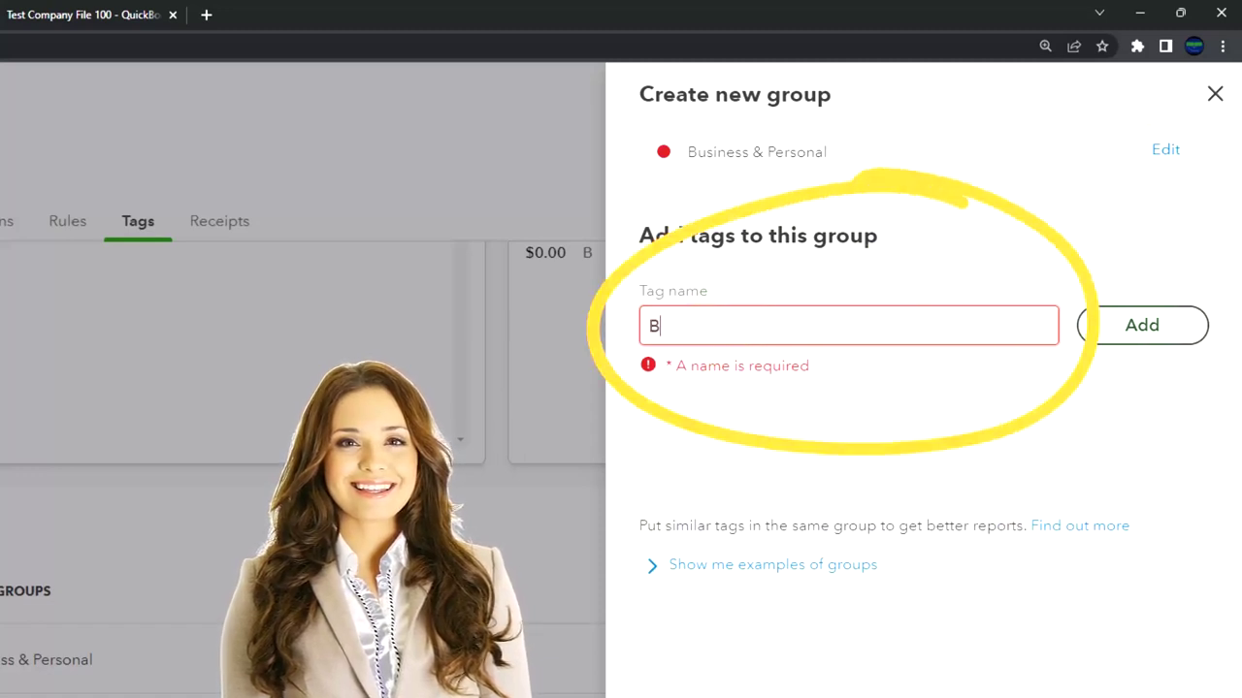
pyautogui.click(1135, 329)
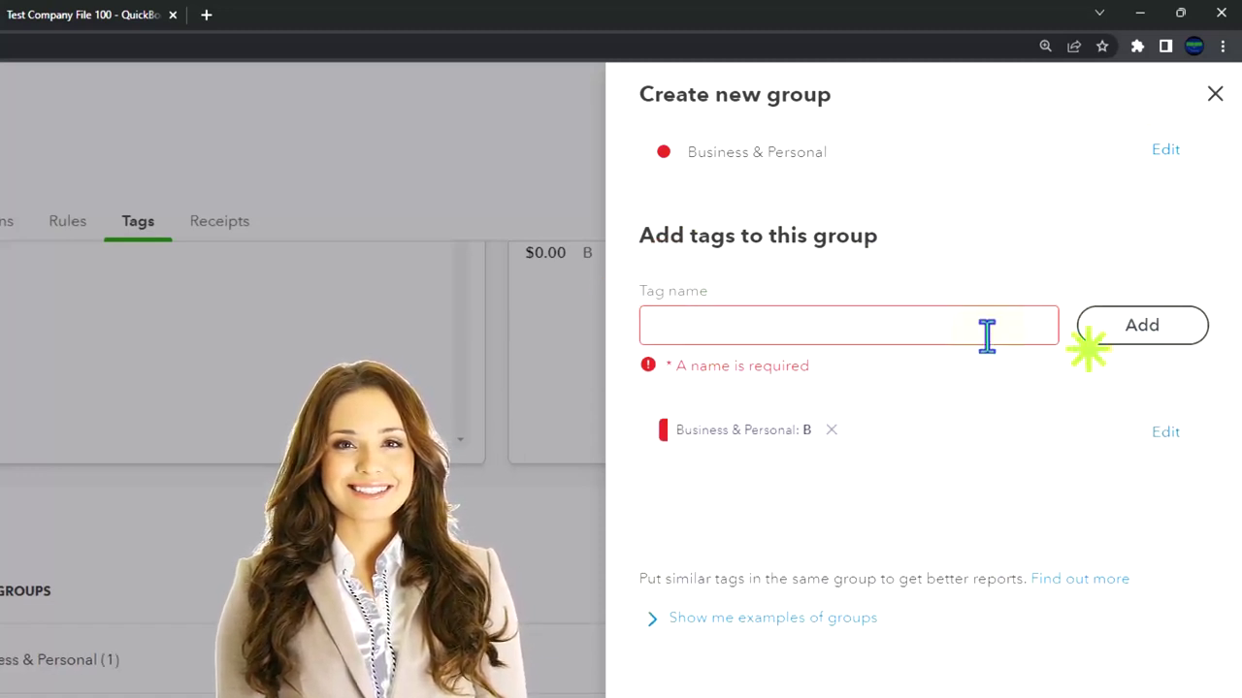
pyautogui.click(732, 330)
pyautogui.write('P')
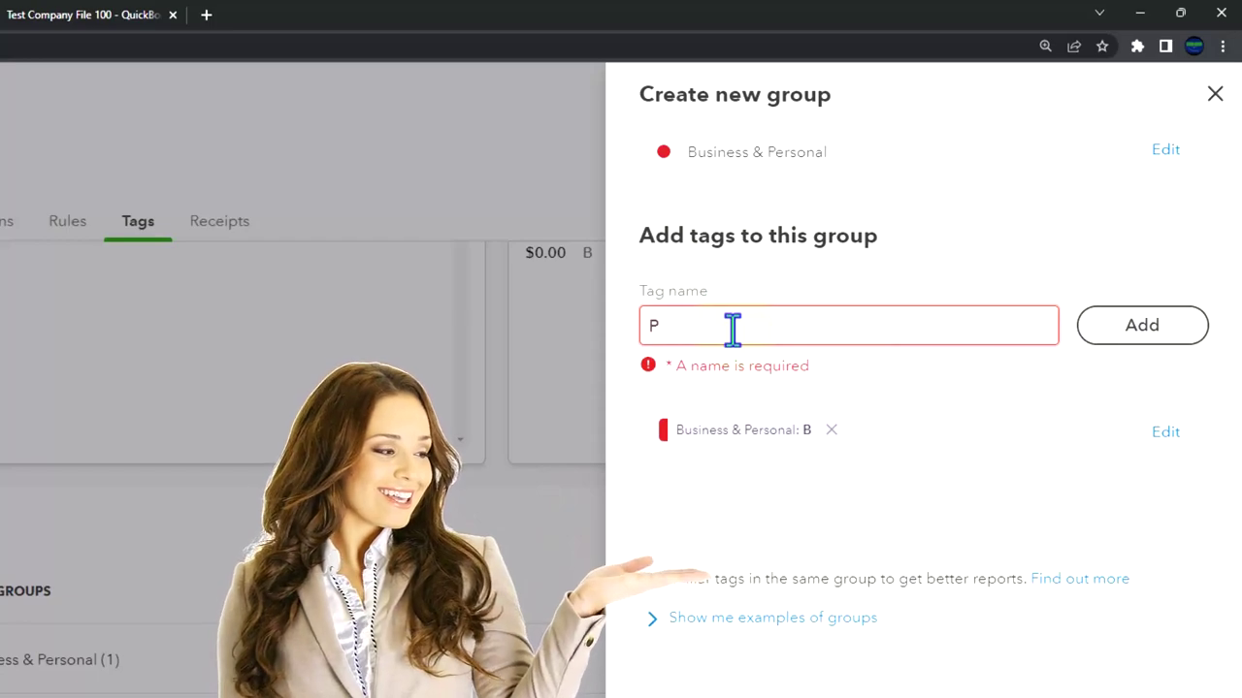